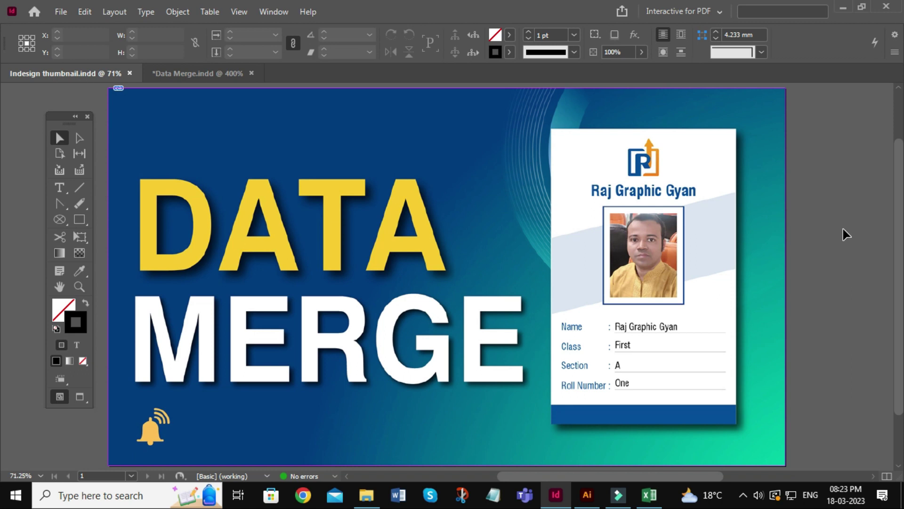
Review the ten student records (A2:D11) in the Excel workbook.
click(650, 495)
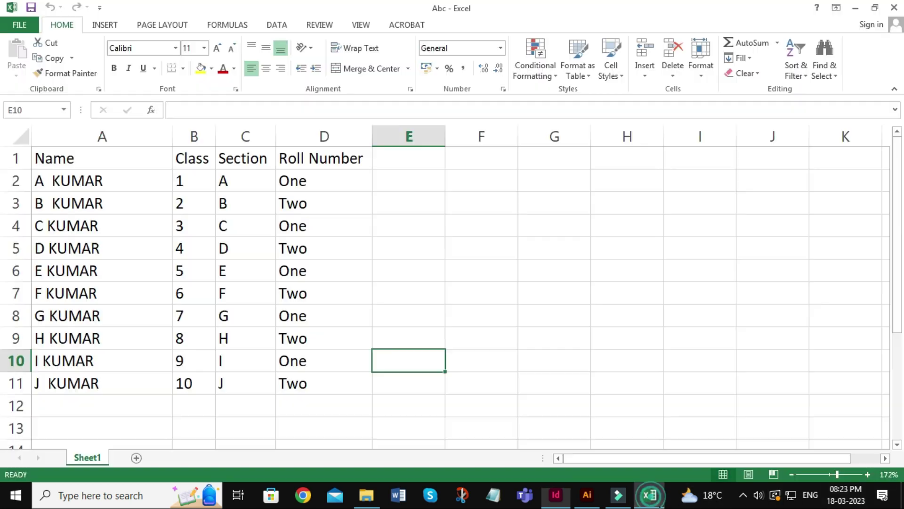
click(485, 297)
click(91, 162)
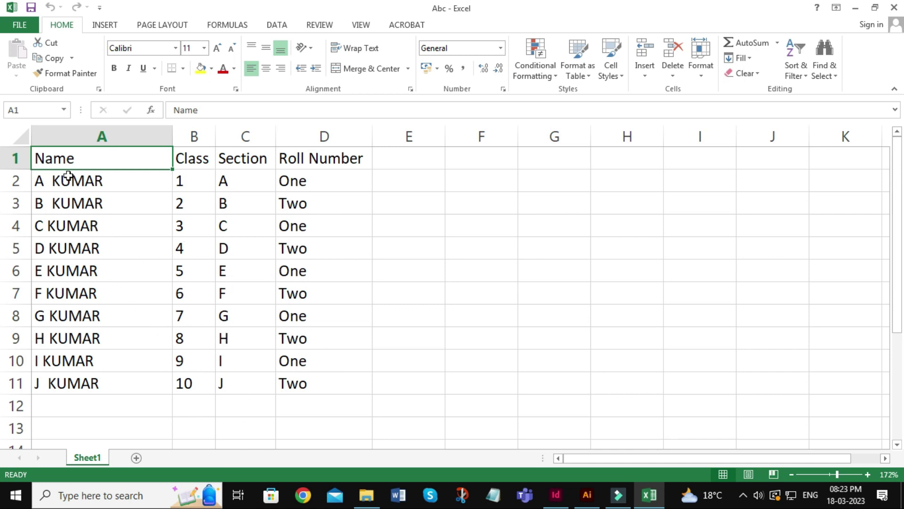
drag(71, 178, 313, 380)
click(476, 377)
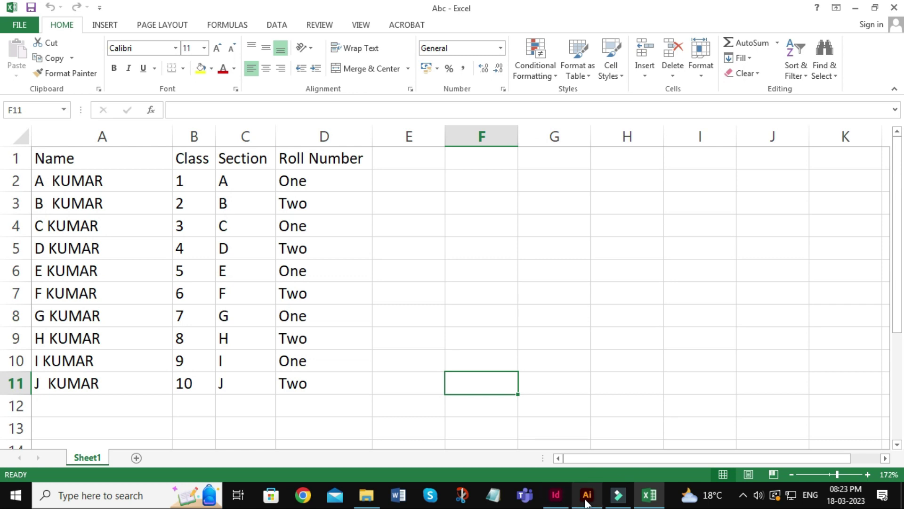
Compare the Data Merge ID card in Preview mode with the student spreadsheet.
click(556, 496)
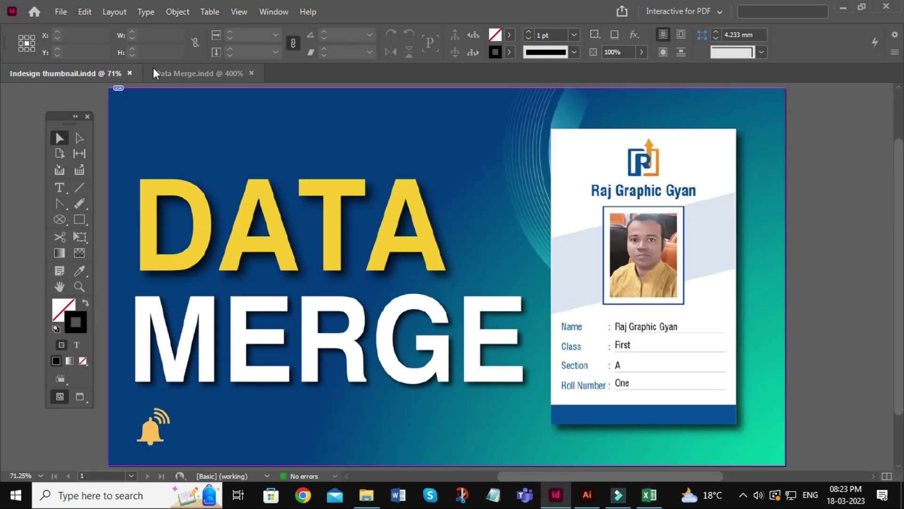
click(166, 75)
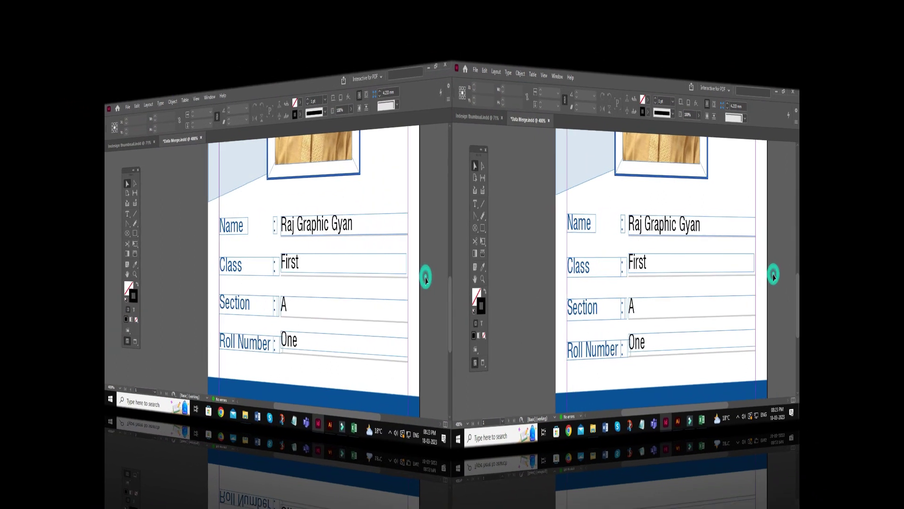
key(w)
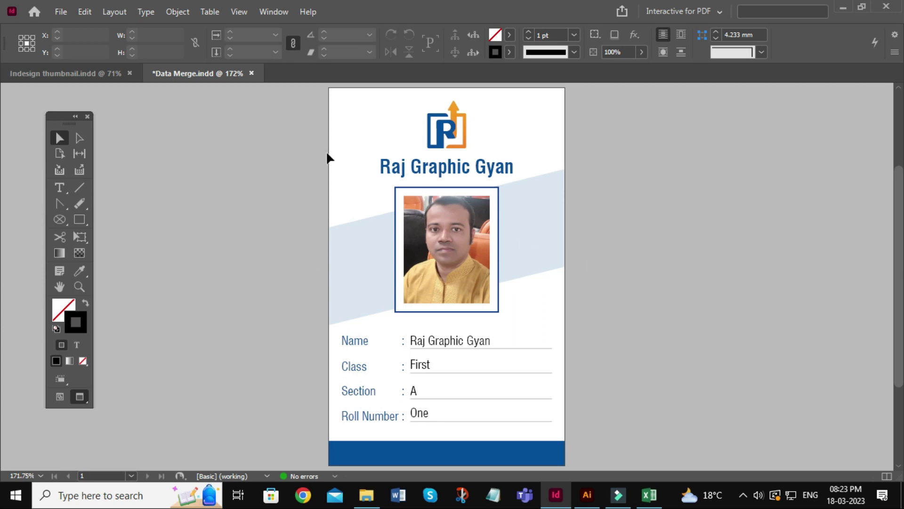
click(649, 495)
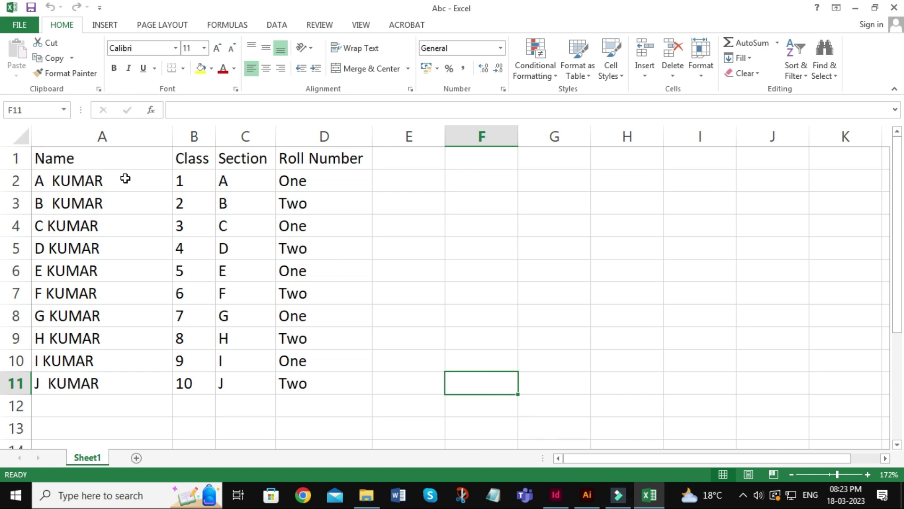
click(556, 495)
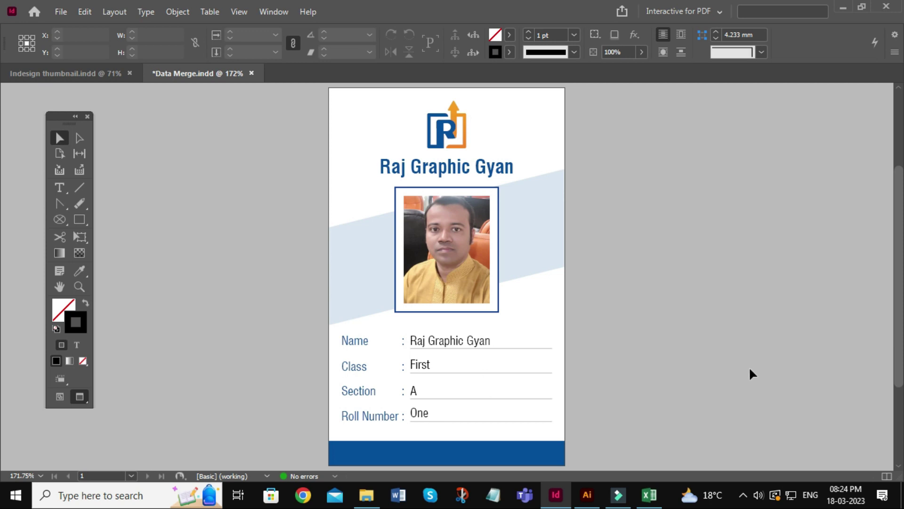
key(w)
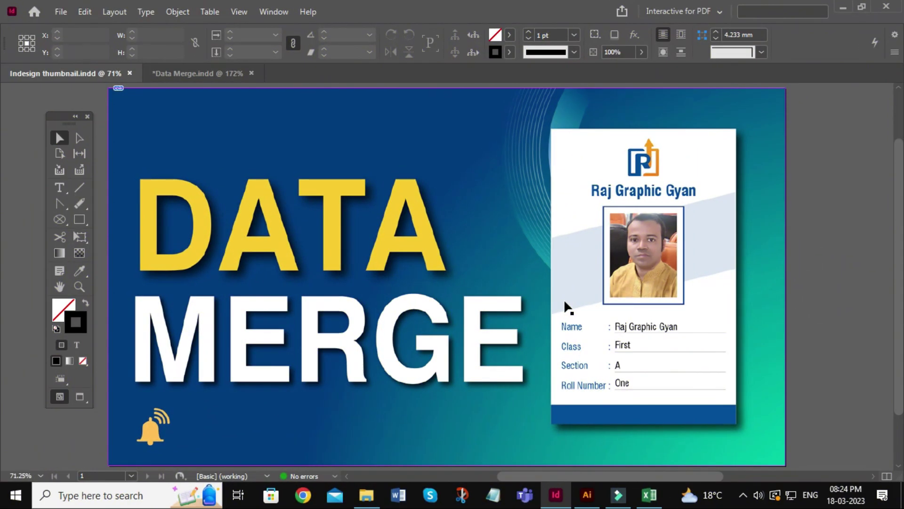
click(649, 495)
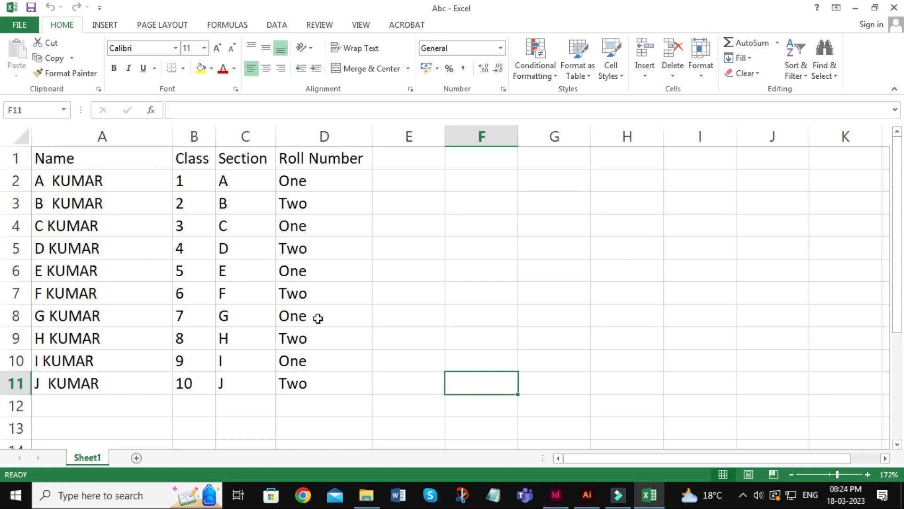
mouse_move(618, 494)
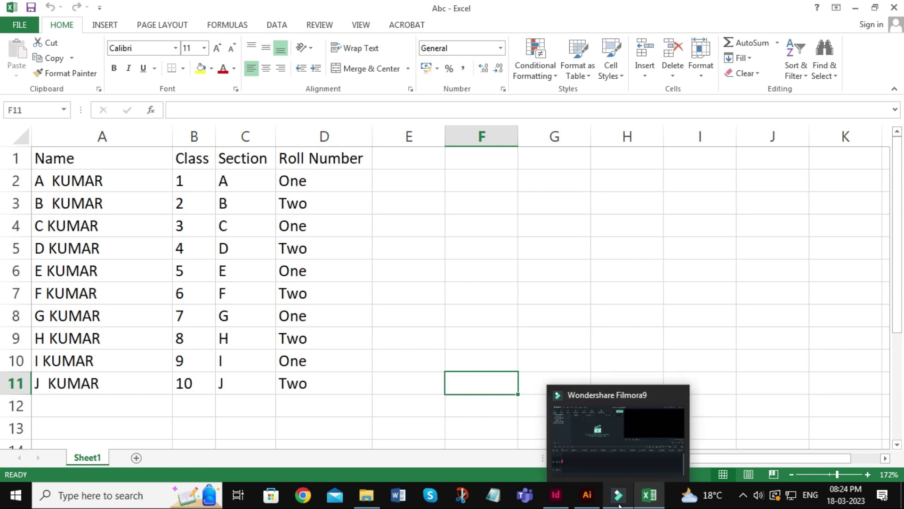
mouse_move(555, 494)
click(555, 435)
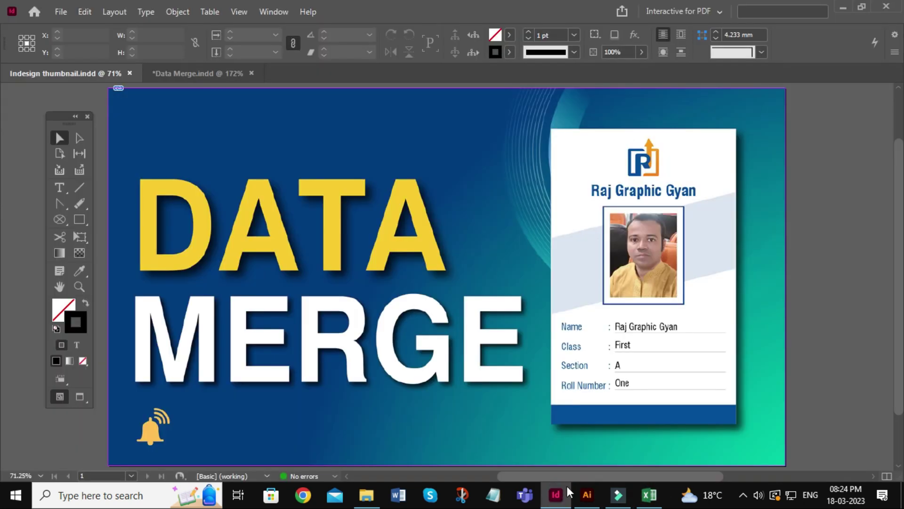
Zoom into the Name, Class, Section fields in Preview, then fit the page.
click(179, 73)
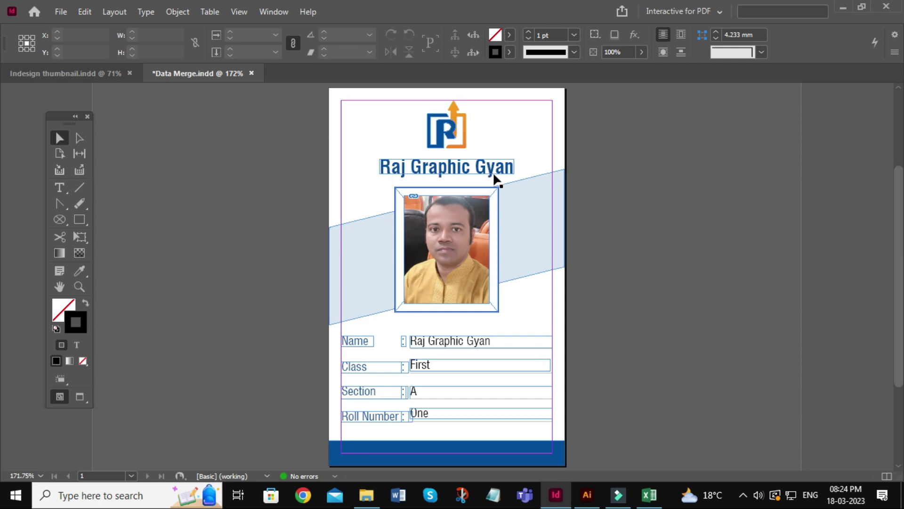
scroll(662, 332, down, 2)
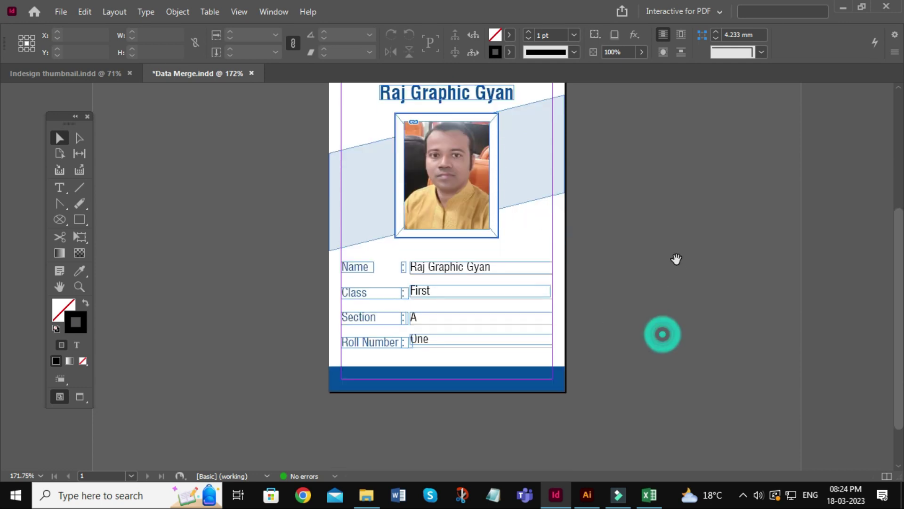
key(ctrl+=)
key(ctrl+=)
scroll(722, 330, down, 1)
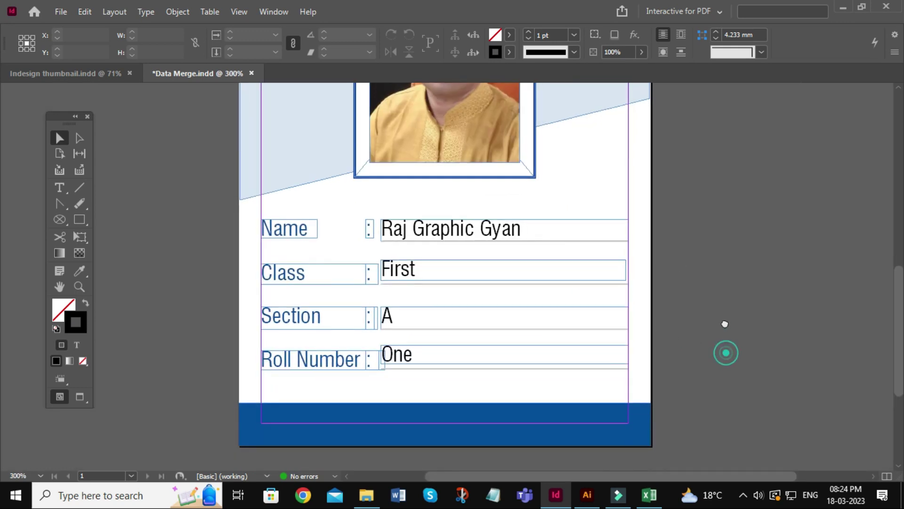
key(w)
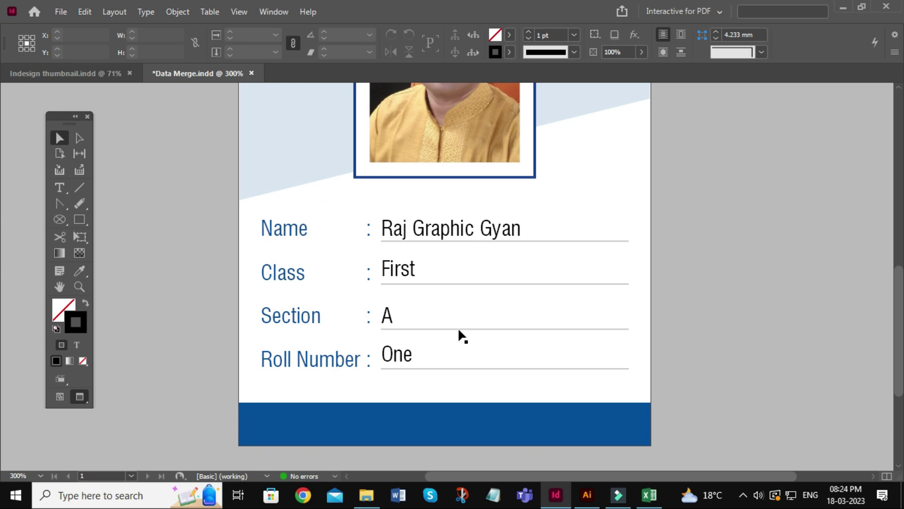
key(ctrl+0)
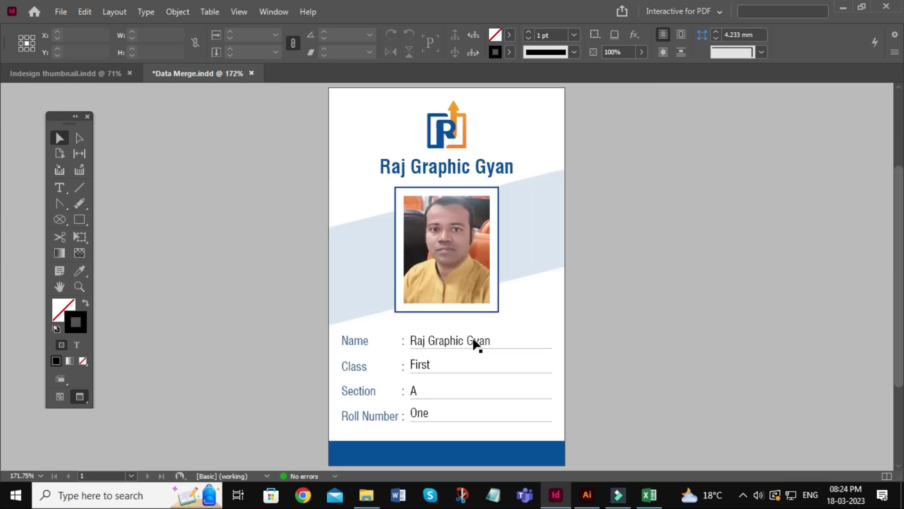
Bring the student data spreadsheet back to the front.
click(76, 74)
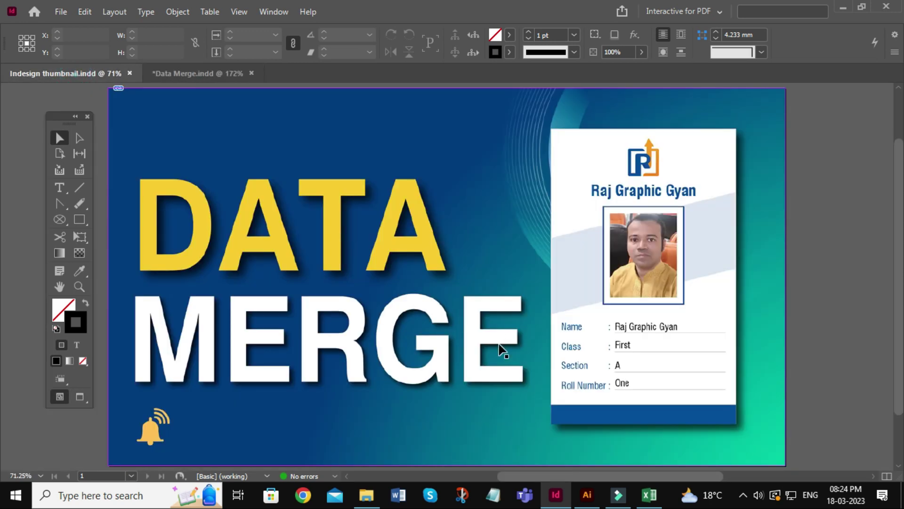
click(186, 76)
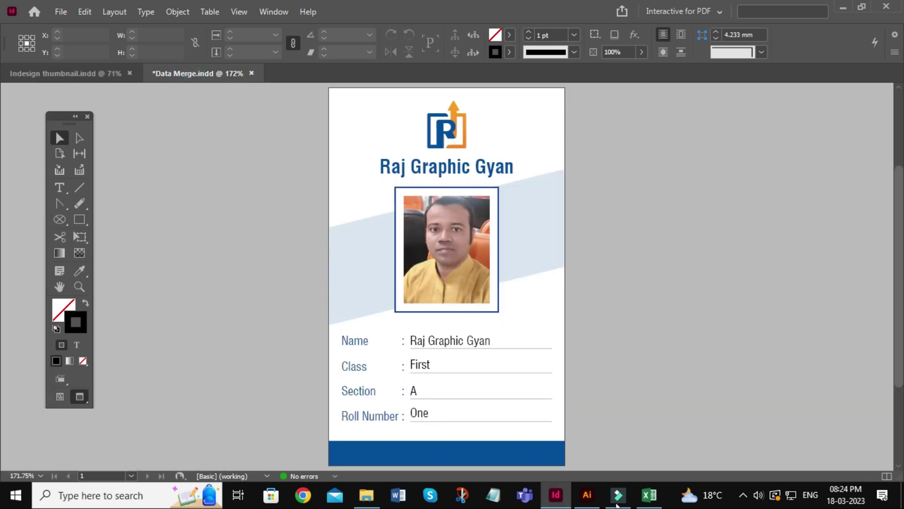
click(649, 495)
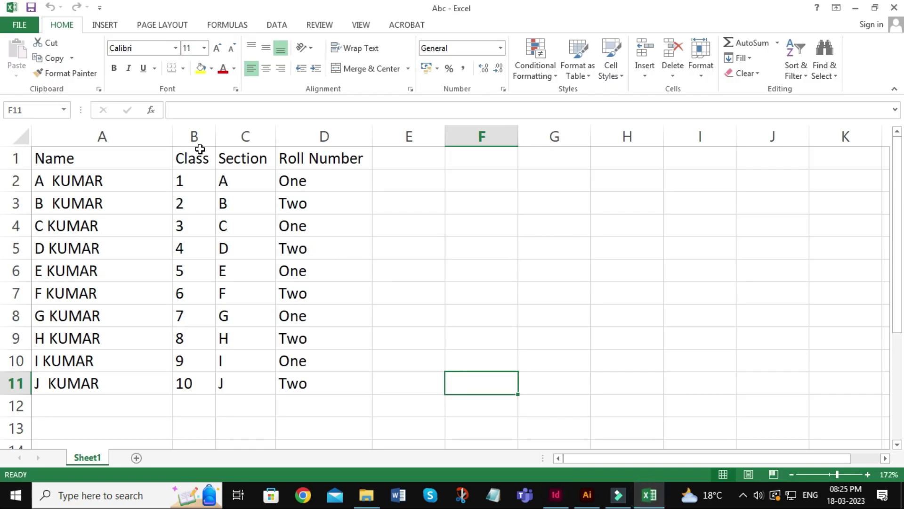
Start Save As and rename the workbook from Abc to 'school data'.
click(473, 254)
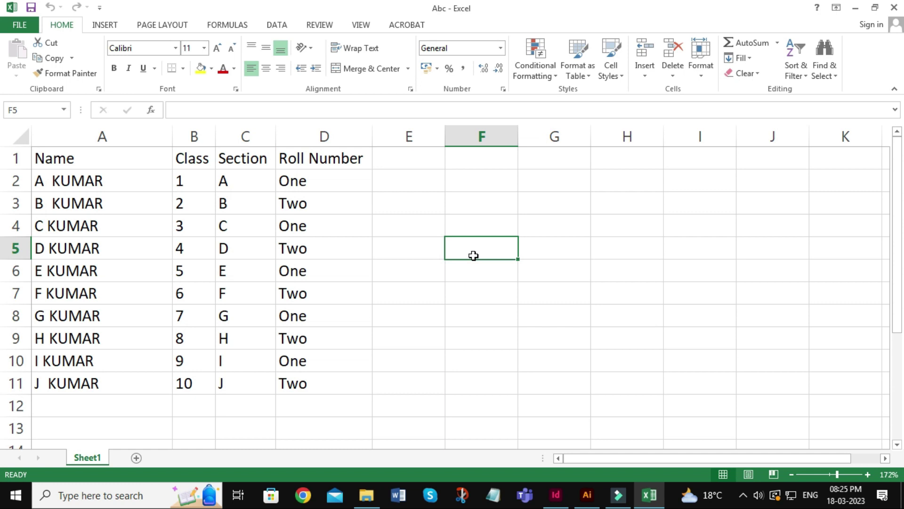
click(27, 29)
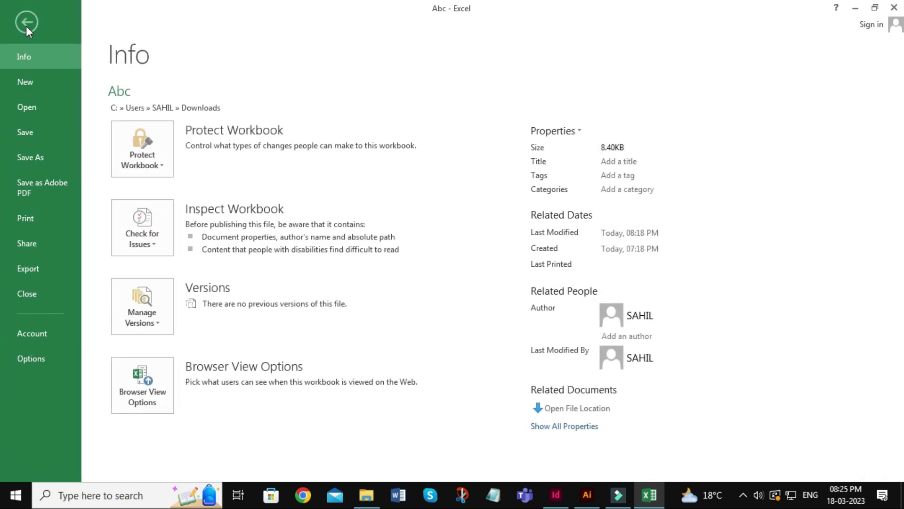
click(40, 156)
click(343, 349)
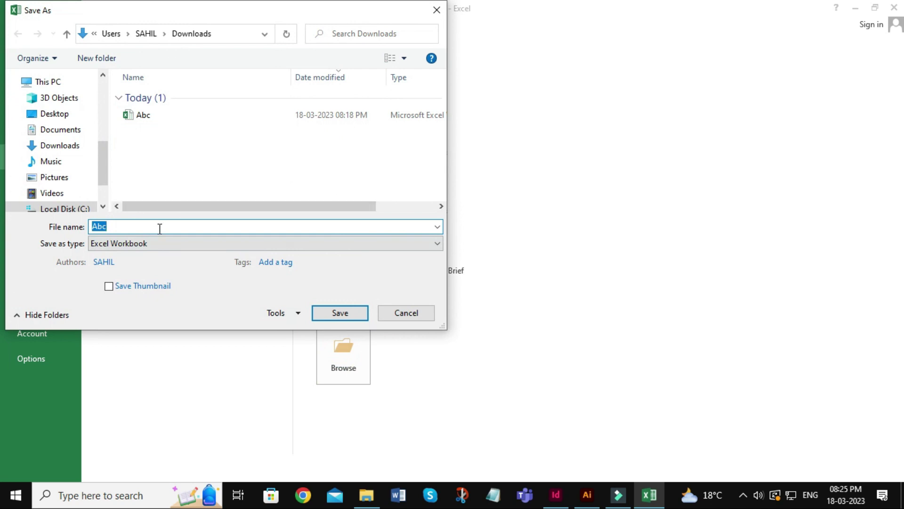
click(142, 230)
double_click(142, 230)
text(school data)
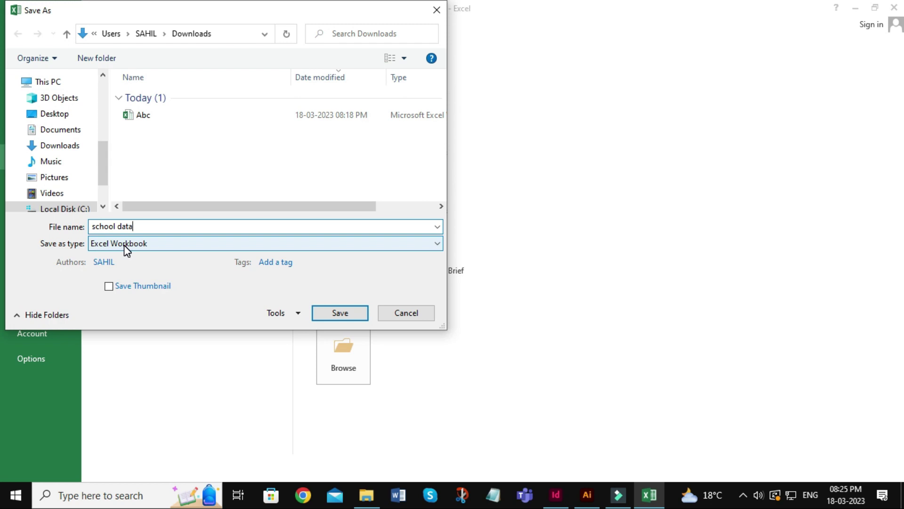
Set the file type to CSV (Comma delimited) and save it to Downloads.
click(125, 246)
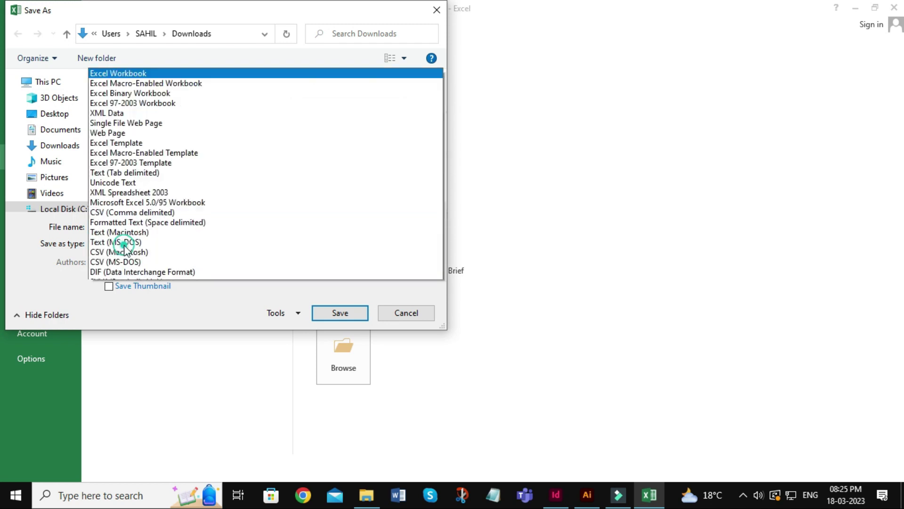
key(c)
key(s)
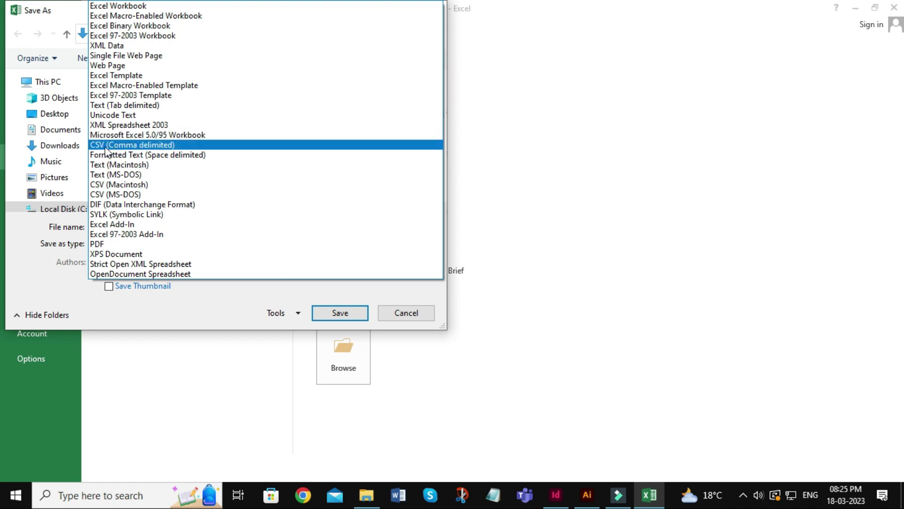
click(175, 145)
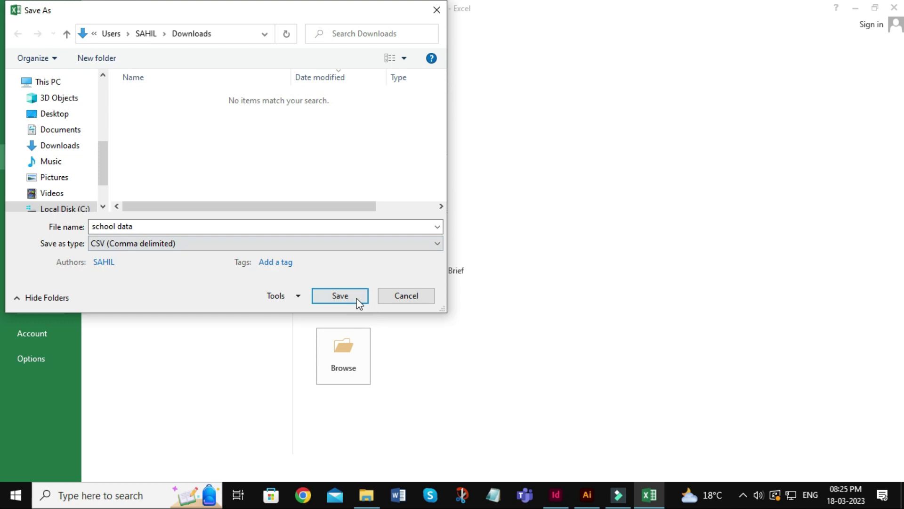
click(134, 226)
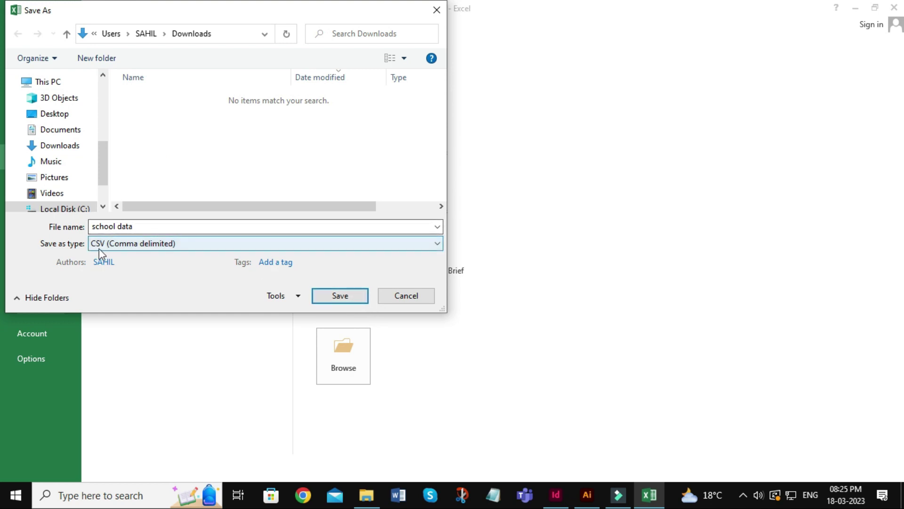
click(342, 295)
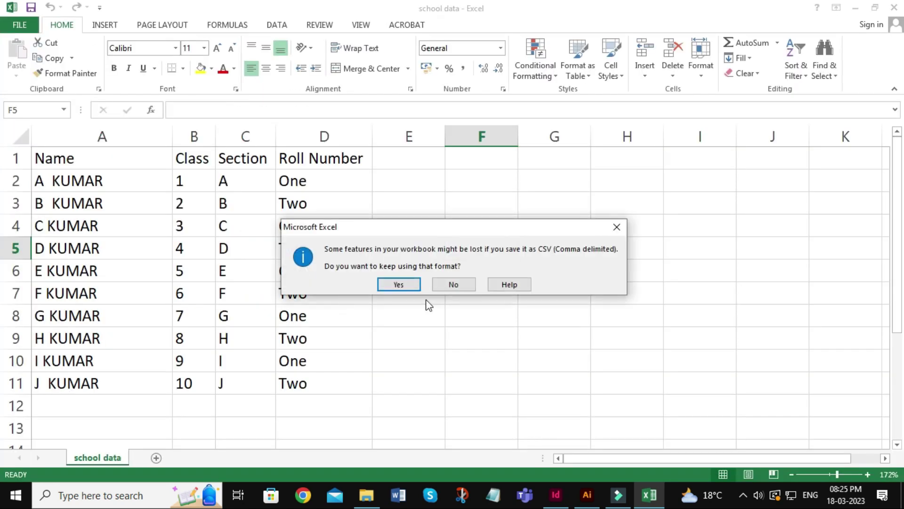
Keep the CSV format, then close Excel without saving further changes.
click(404, 284)
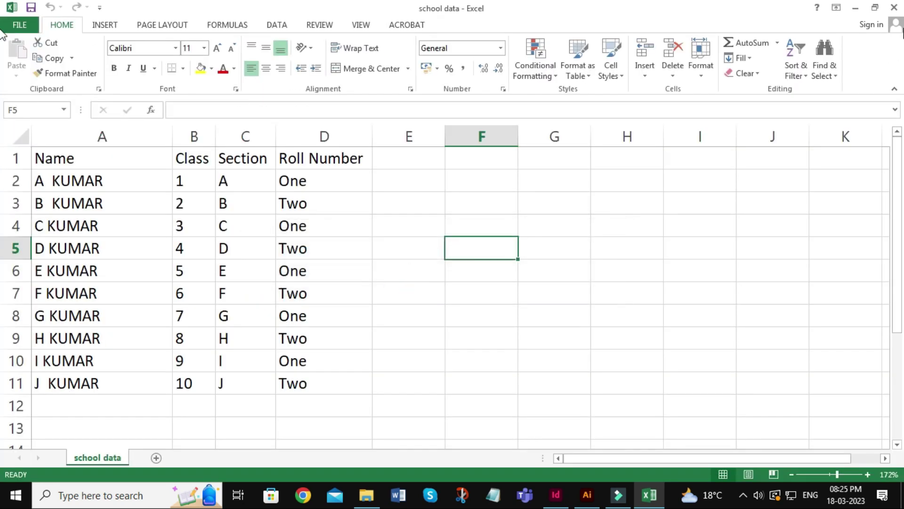
click(894, 14)
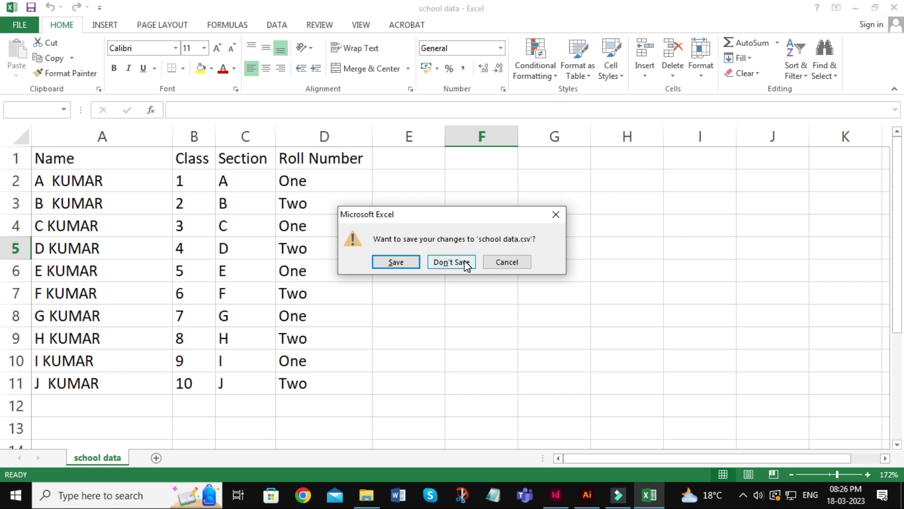
click(468, 262)
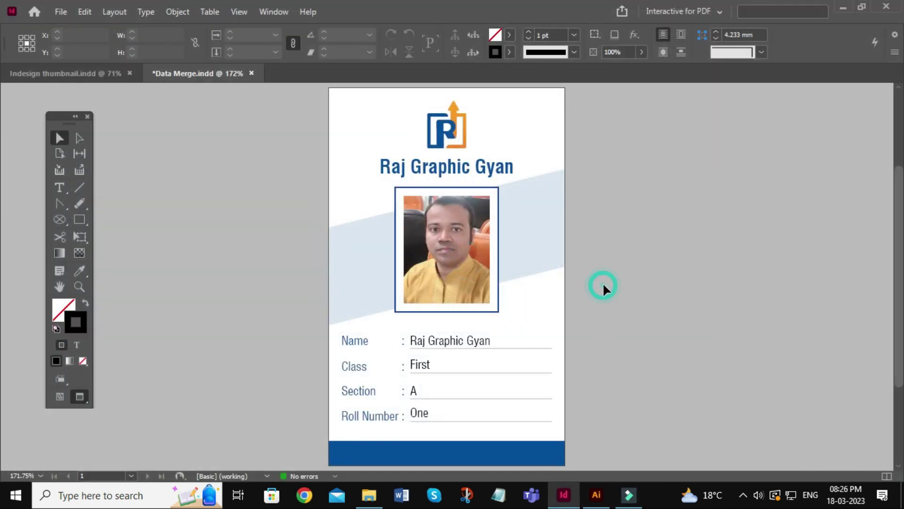
Show guides again and zoom in on the card's text fields.
key(w)
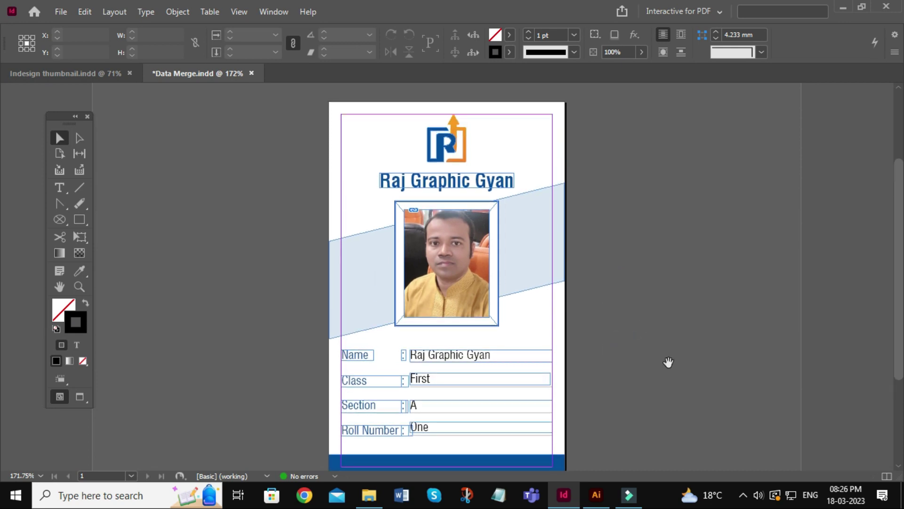
key(ctrl+equal)
key(ctrl+equal)
scroll(669, 365, down, 2)
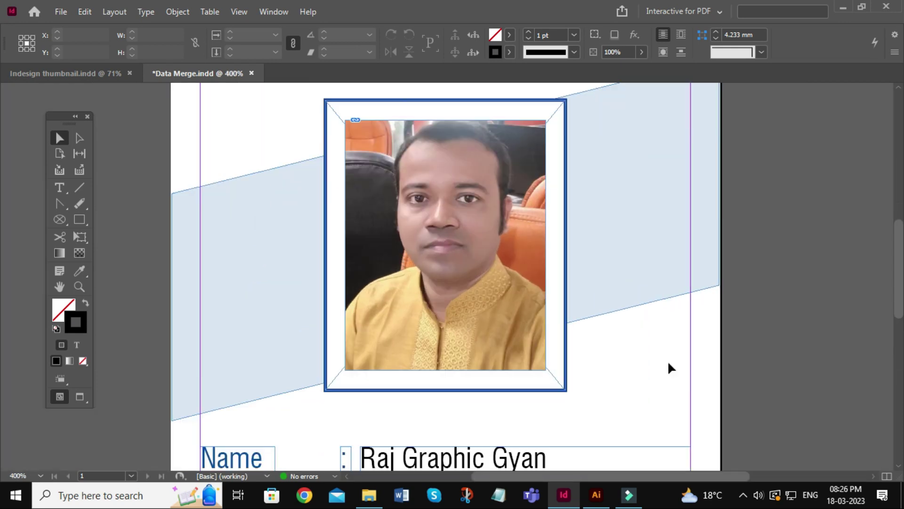
key(ctrl+equal)
scroll(851, 265, down, 3)
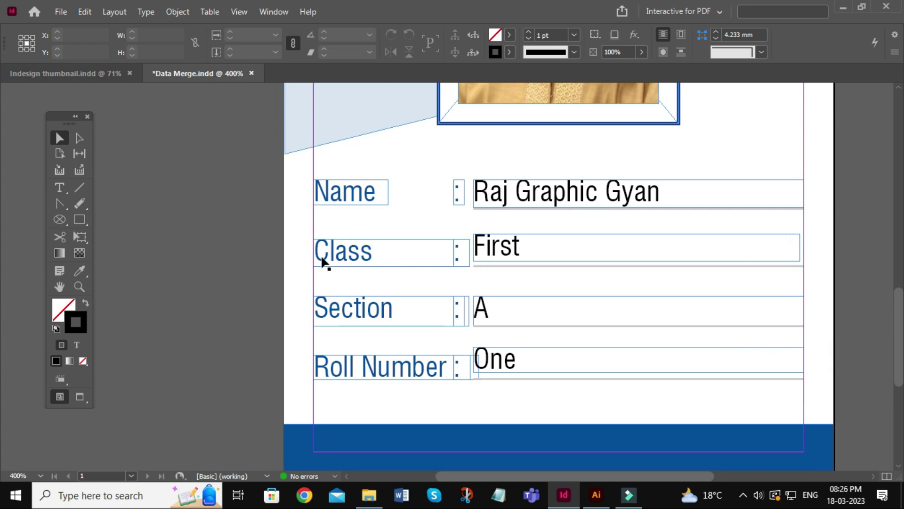
drag(238, 274, 236, 268)
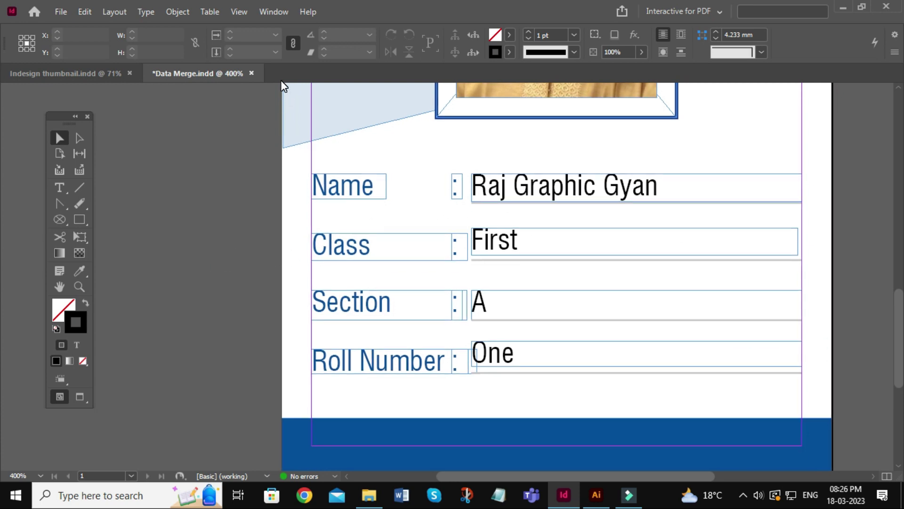
Show the Data Merge panel and position it beside the card.
click(274, 12)
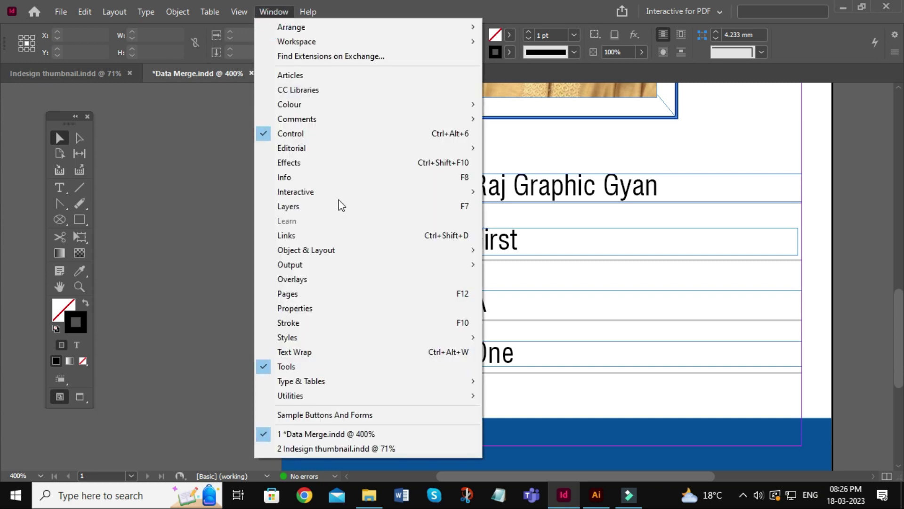
mouse_move(365, 396)
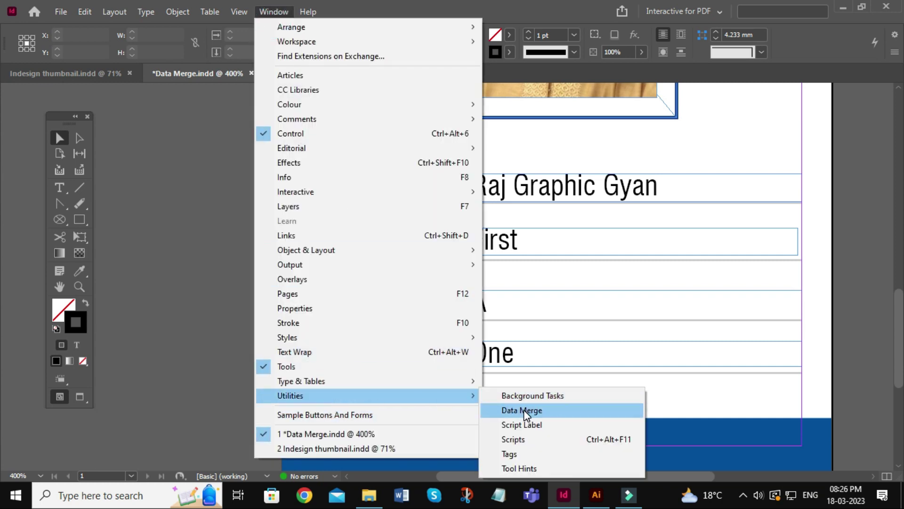
click(569, 420)
mouse_move(185, 165)
mouse_down()
mouse_move(194, 137)
mouse_move(183, 141)
mouse_up()
drag(69, 122, 46, 123)
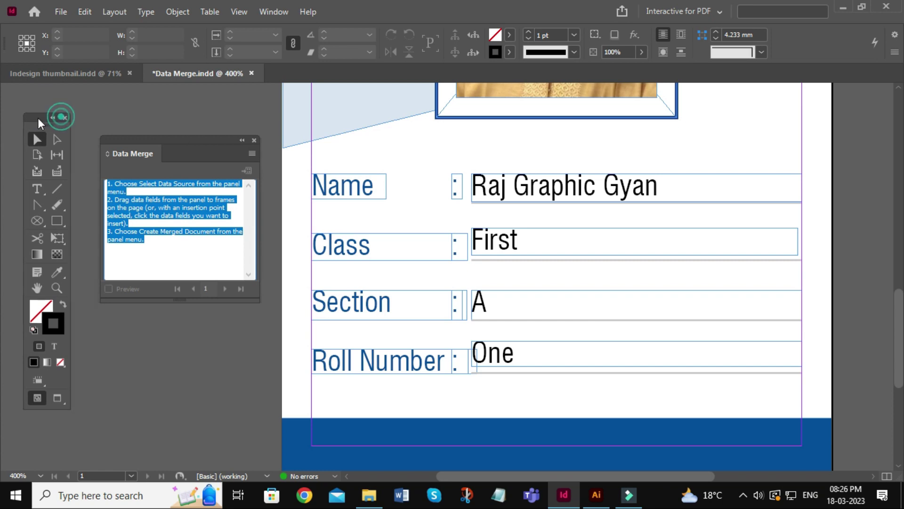
mouse_move(155, 140)
mouse_down()
mouse_move(136, 140)
mouse_move(157, 151)
mouse_up()
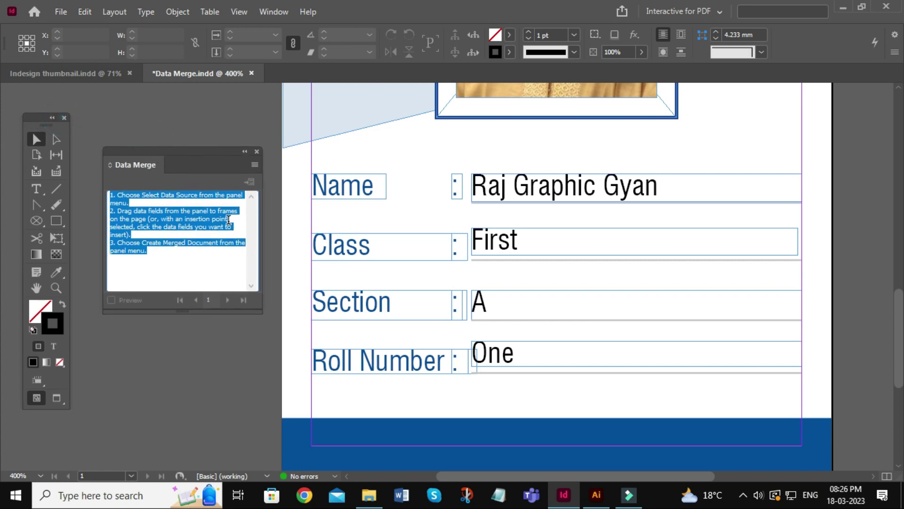
Select 'school data' in Downloads as the Data Merge source.
click(255, 165)
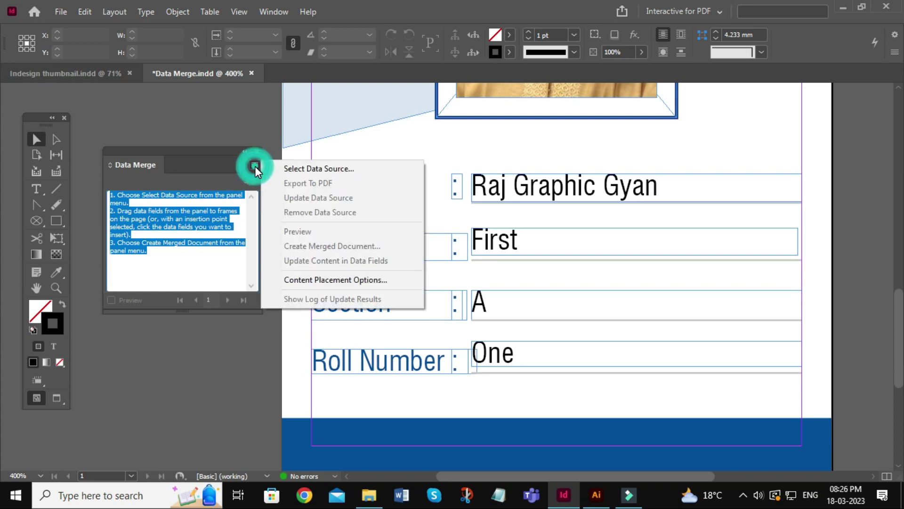
click(319, 170)
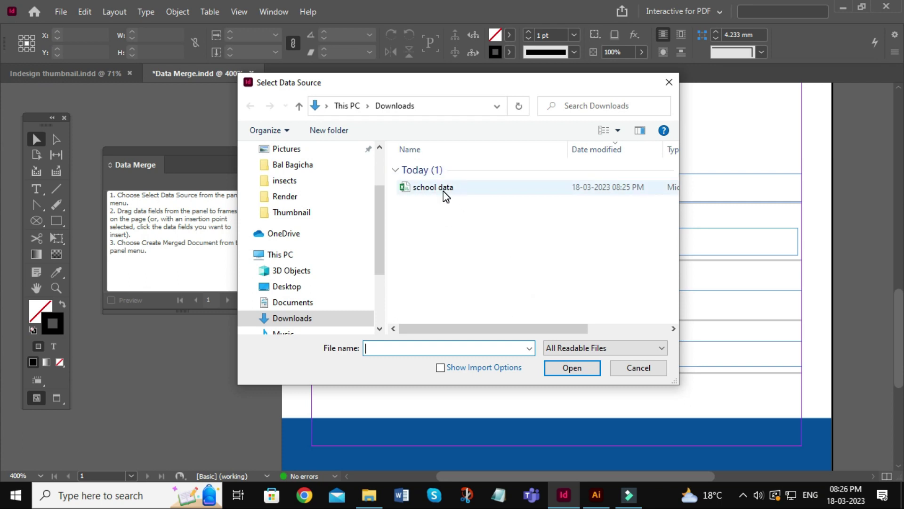
click(417, 189)
Finish loading school data and enlarge the Data Merge panel.
click(563, 368)
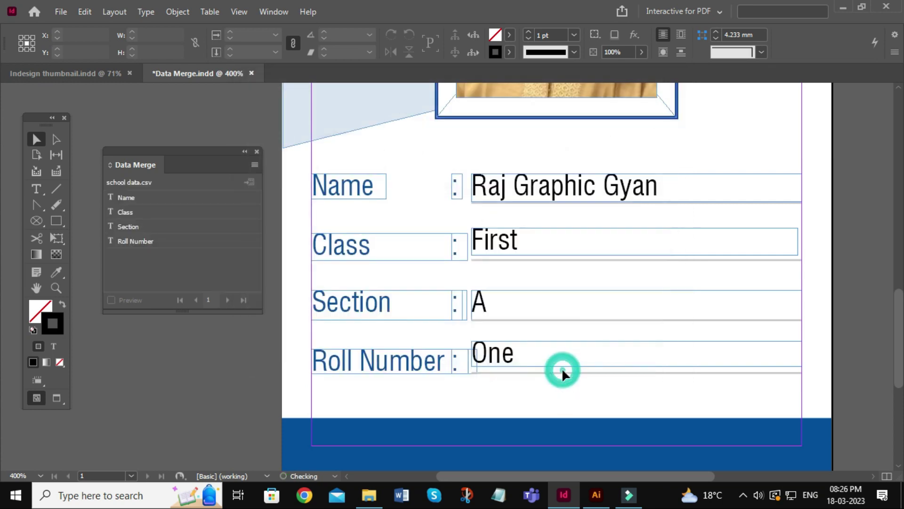
drag(203, 155, 203, 176)
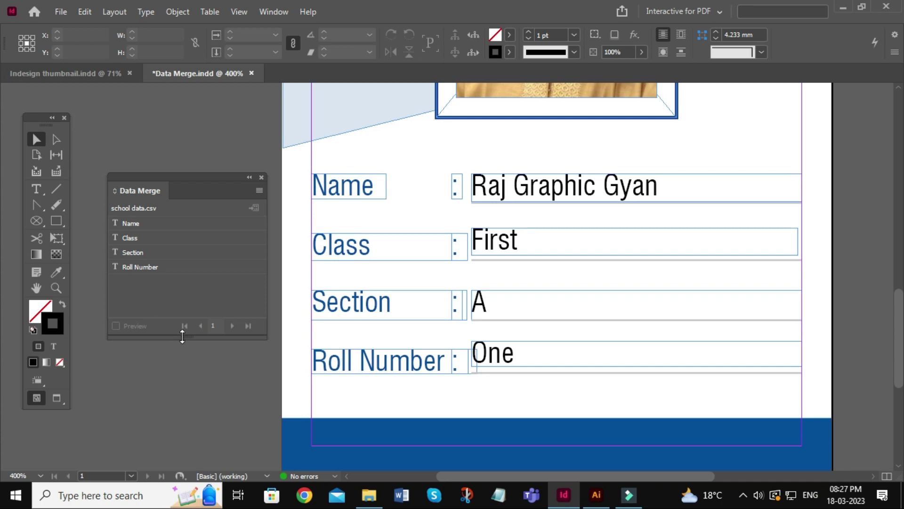
drag(182, 336, 188, 410)
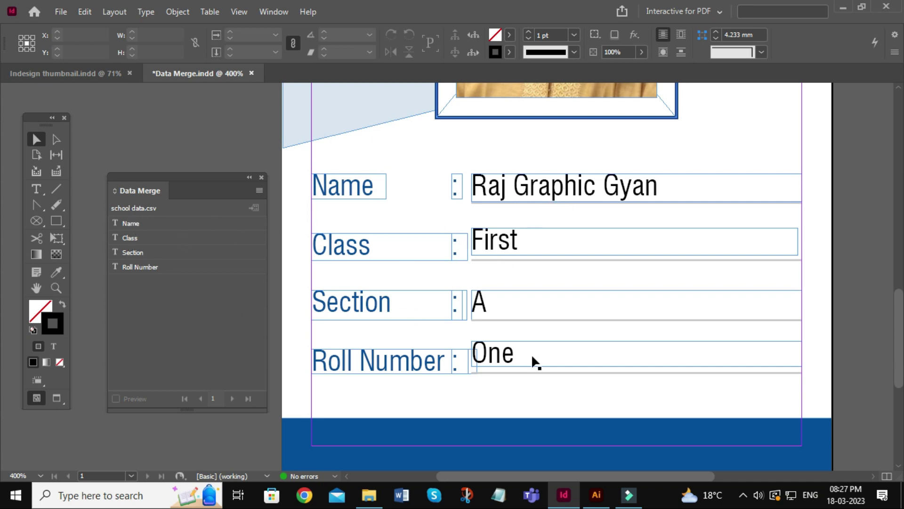
Replace the sample name, 'First', 'A' and 'One' with Name, Class, Section, Roll Number fields.
click(36, 189)
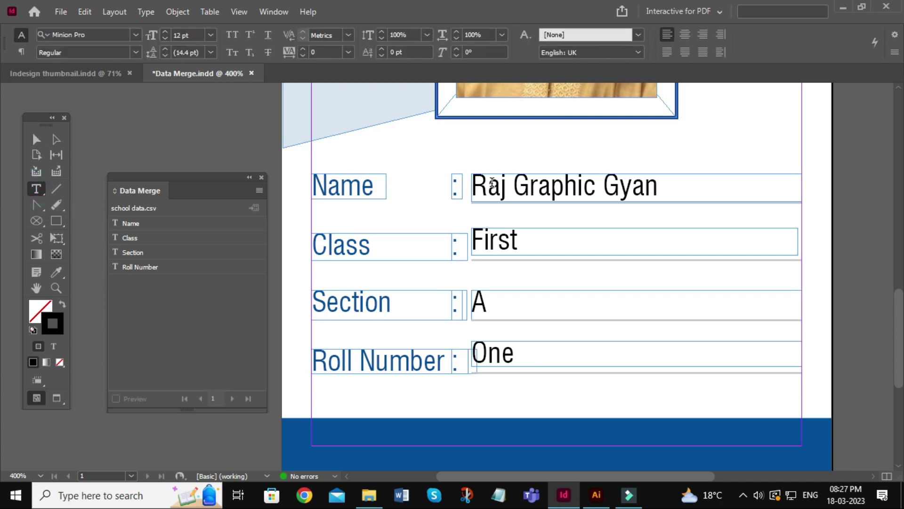
triple_click(523, 188)
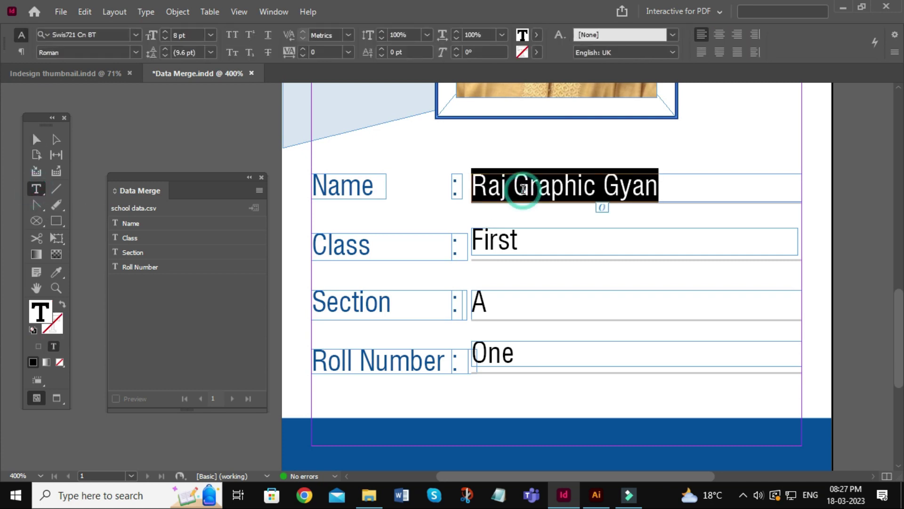
click(137, 224)
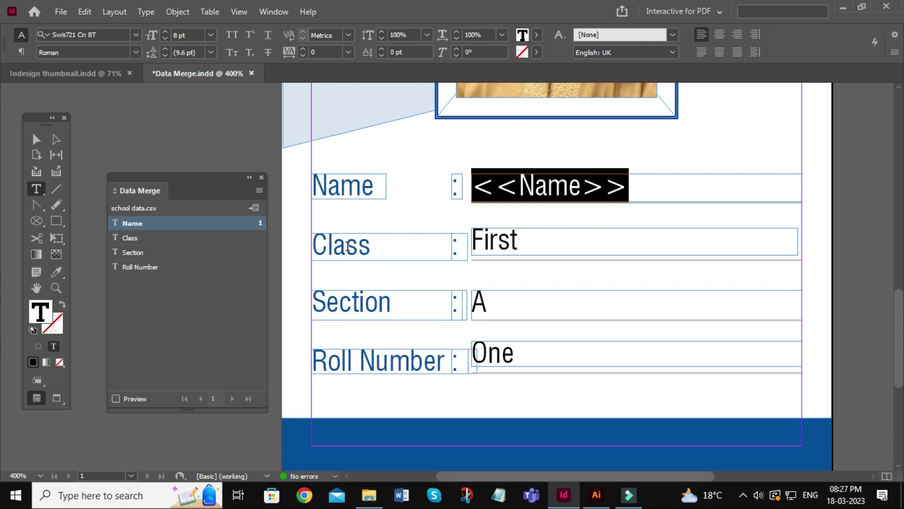
double_click(496, 239)
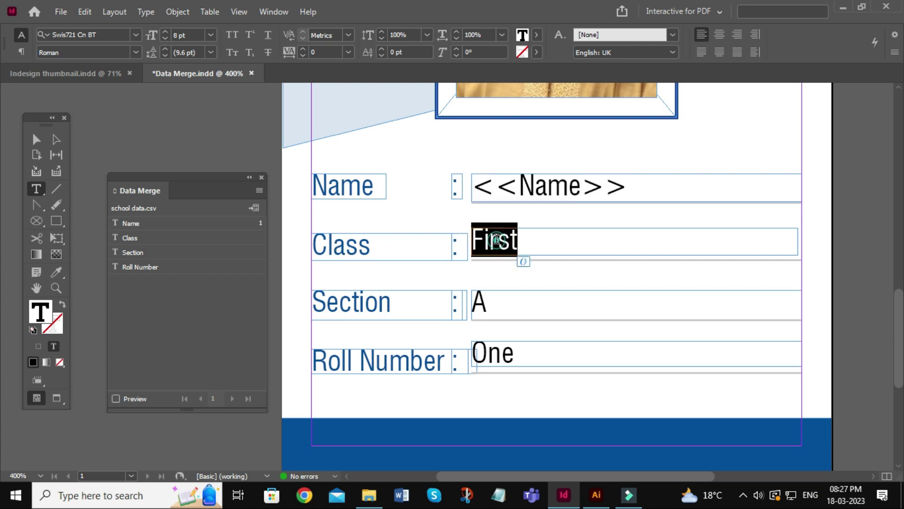
click(154, 238)
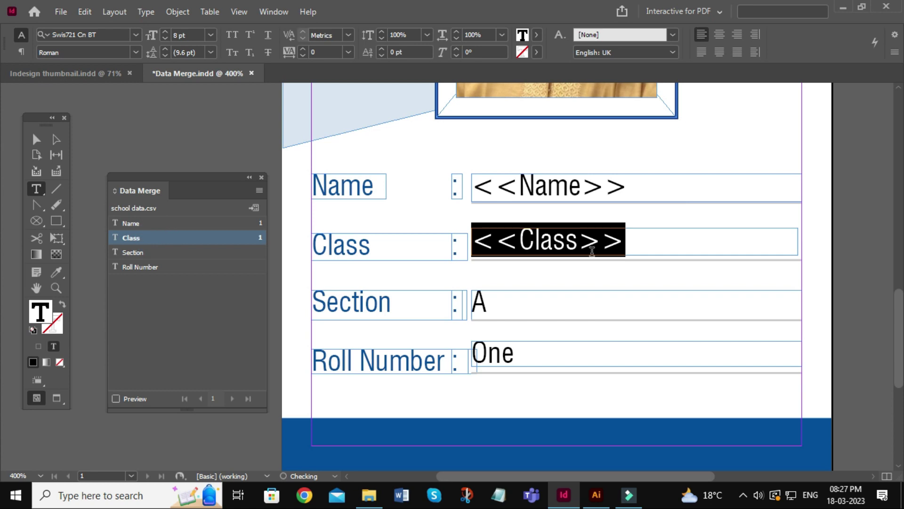
double_click(480, 307)
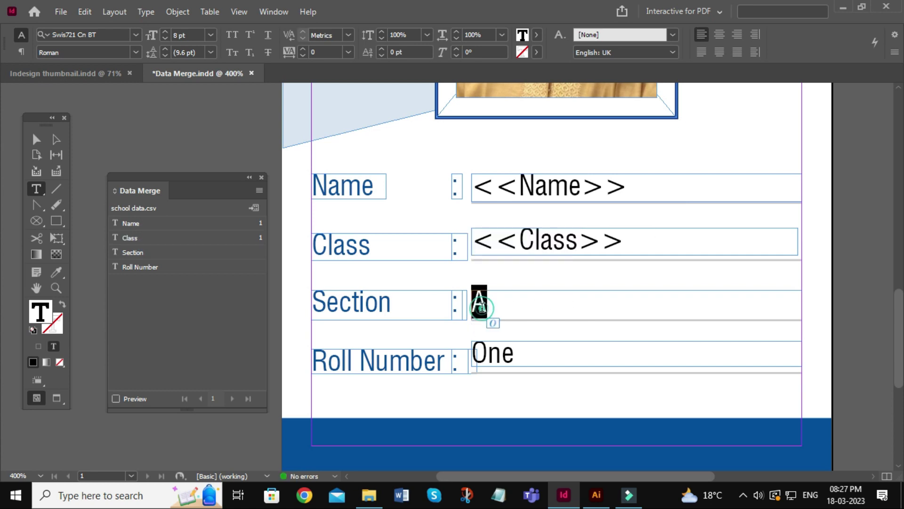
click(141, 253)
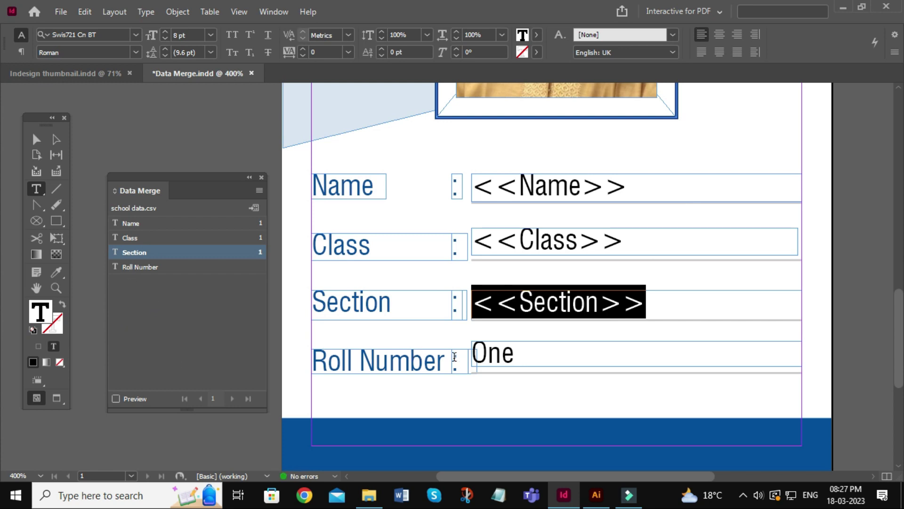
double_click(503, 355)
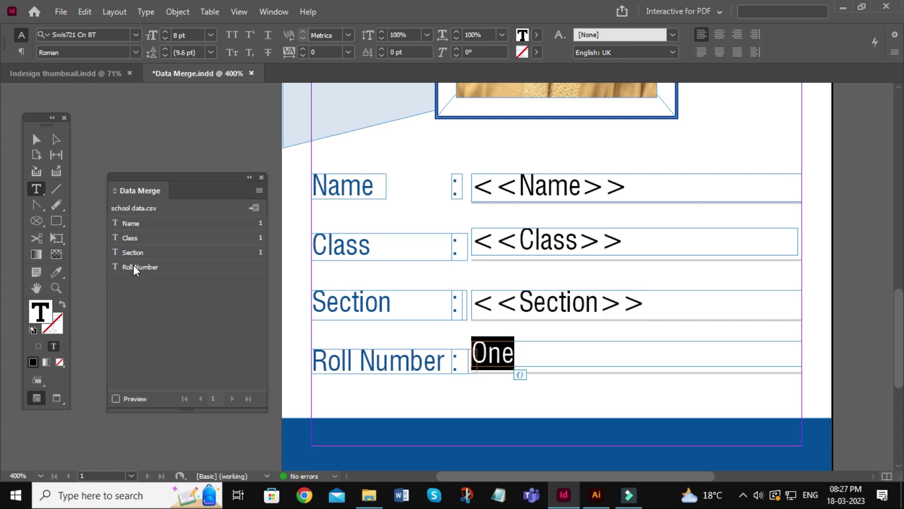
click(131, 264)
click(36, 140)
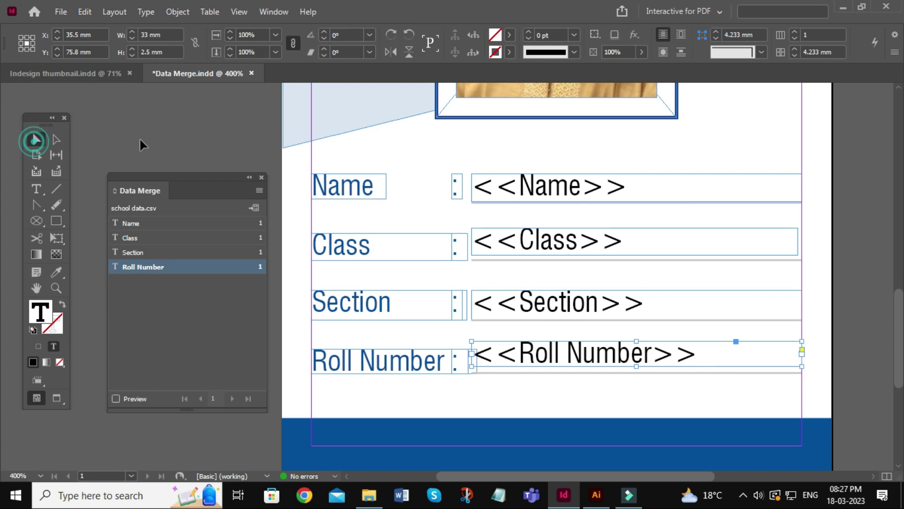
click(139, 137)
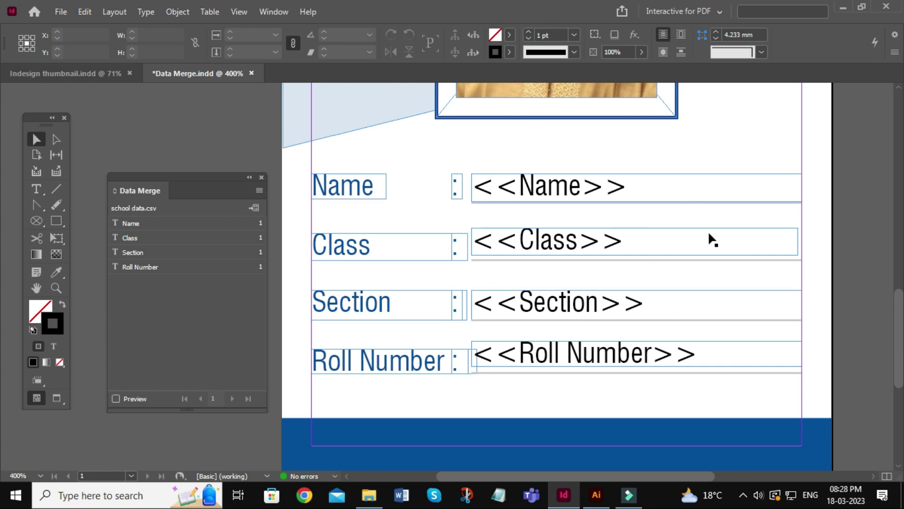
Show the Pages panel at the right and zoom the card back to 125%.
scroll(850, 312, down, 4)
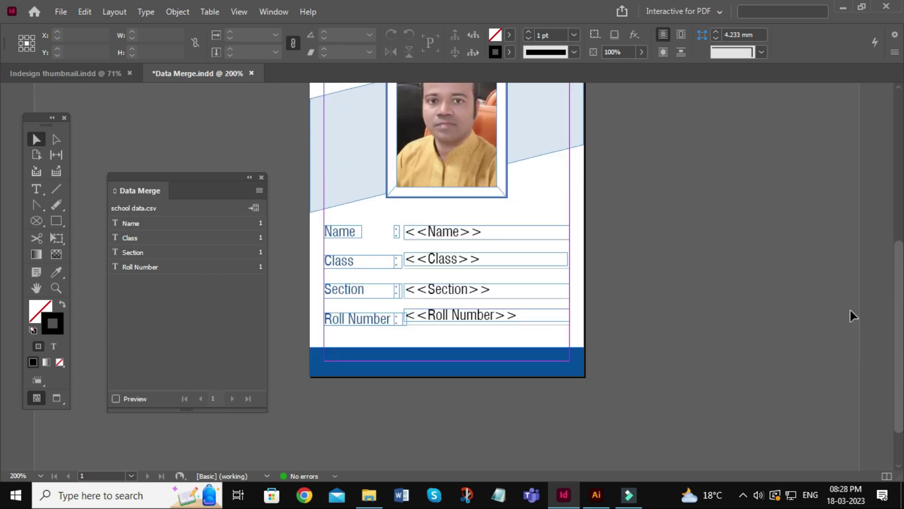
scroll(852, 312, down, 1)
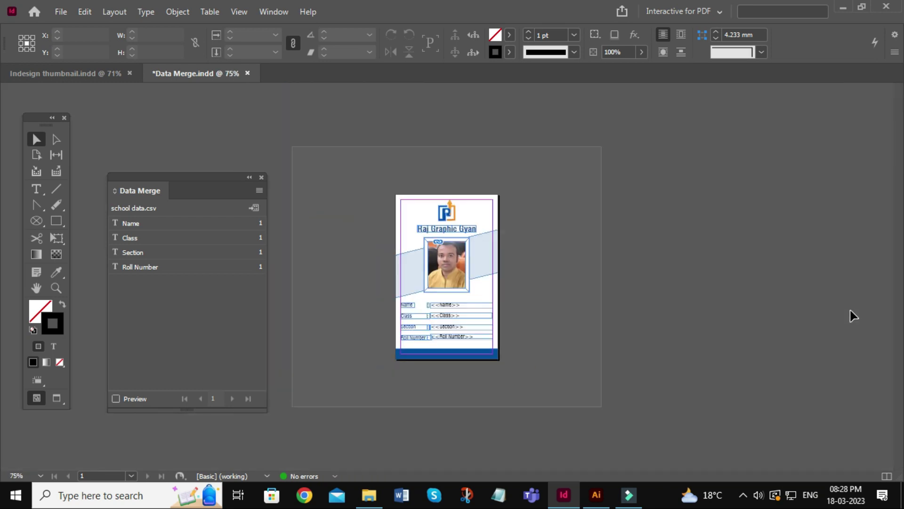
click(279, 16)
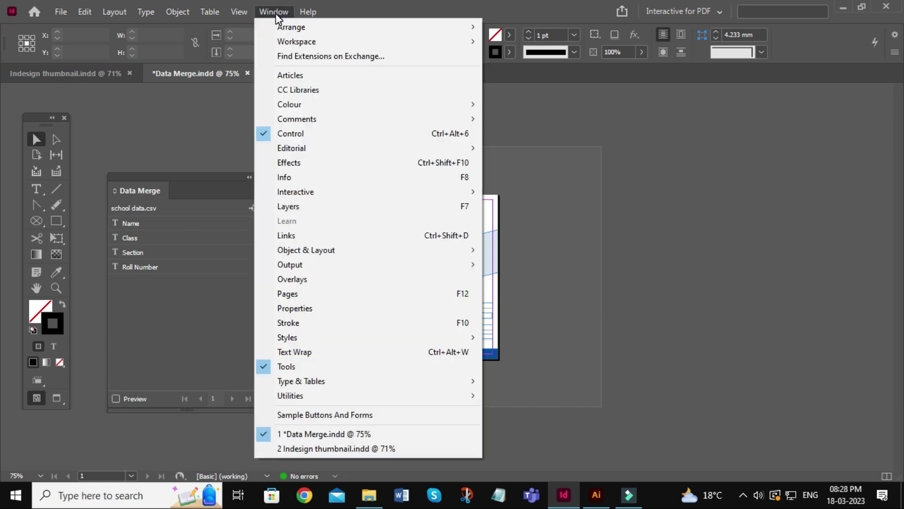
click(316, 294)
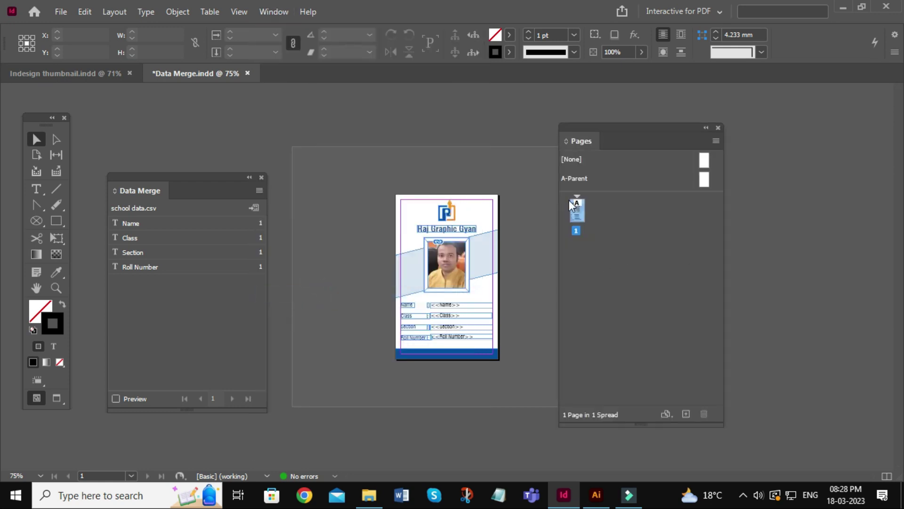
drag(624, 128, 720, 125)
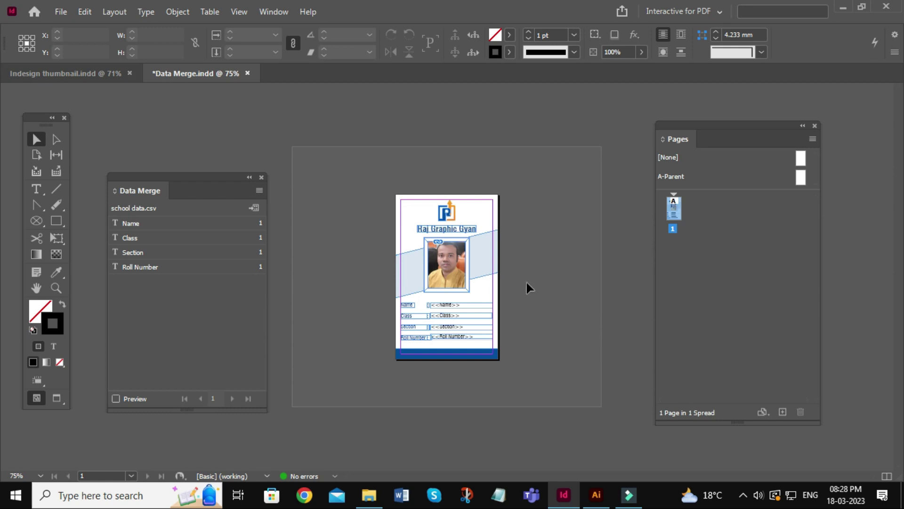
key(ctrl+equal)
key(ctrl+equal)
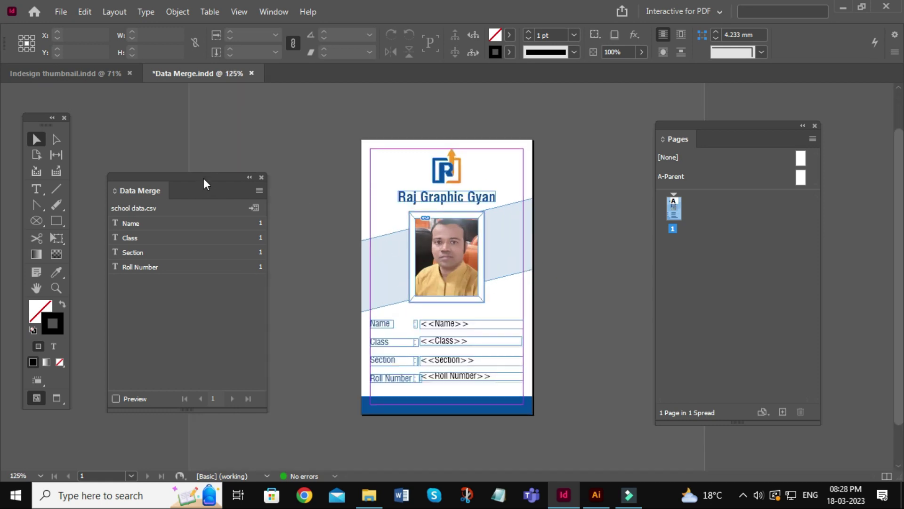
drag(204, 178, 234, 177)
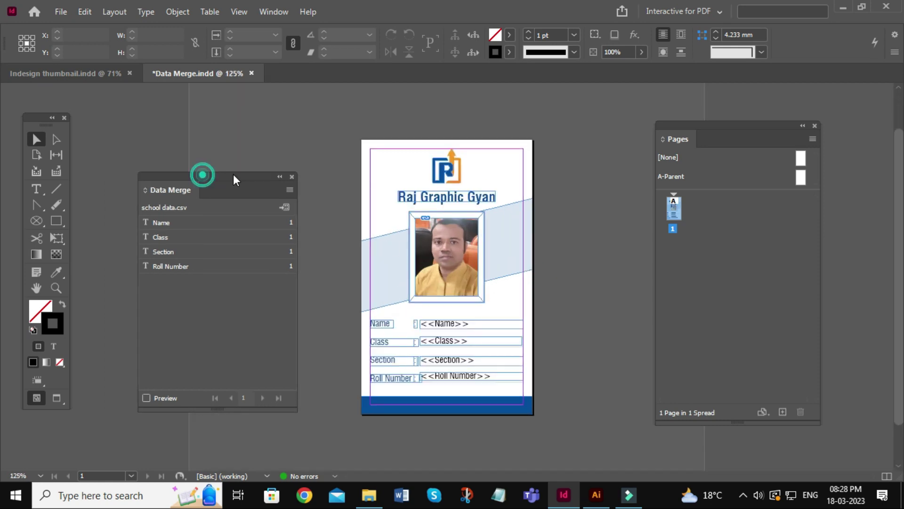
click(291, 190)
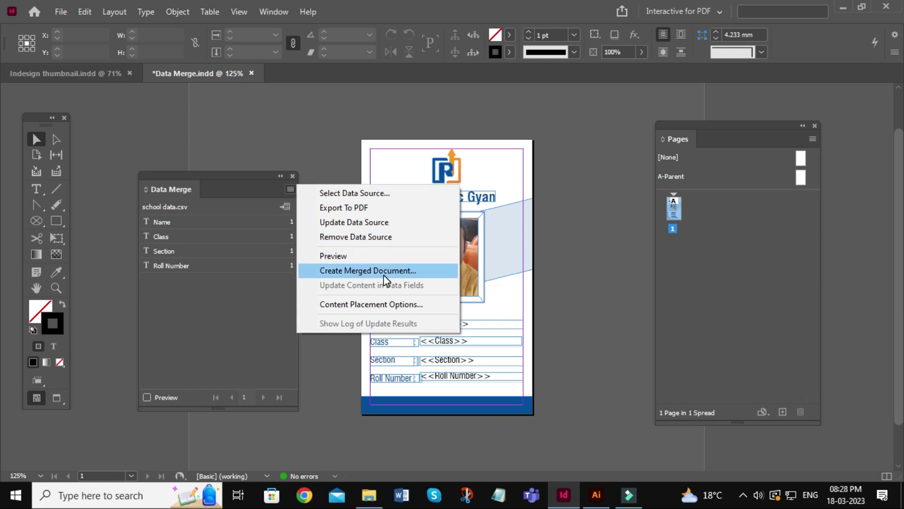
Merge all records into a new document, one per page, dismissing the overset alert.
click(377, 274)
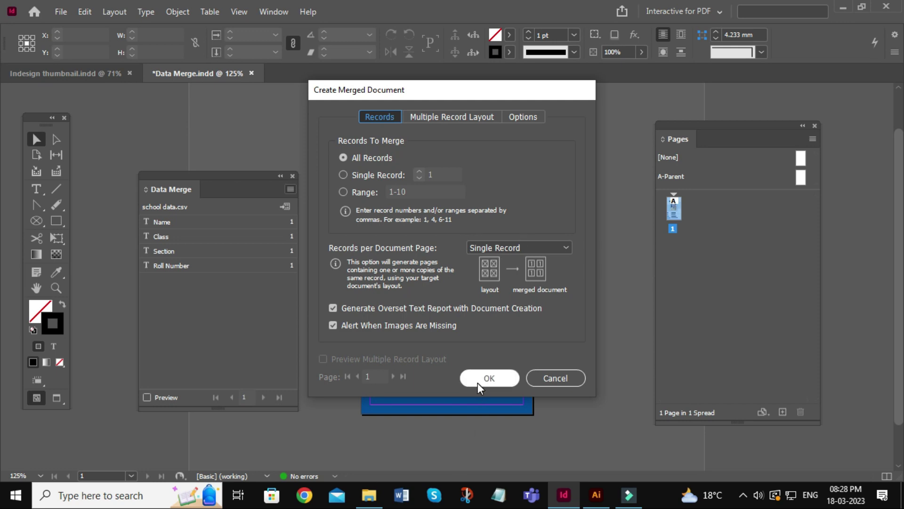
click(478, 381)
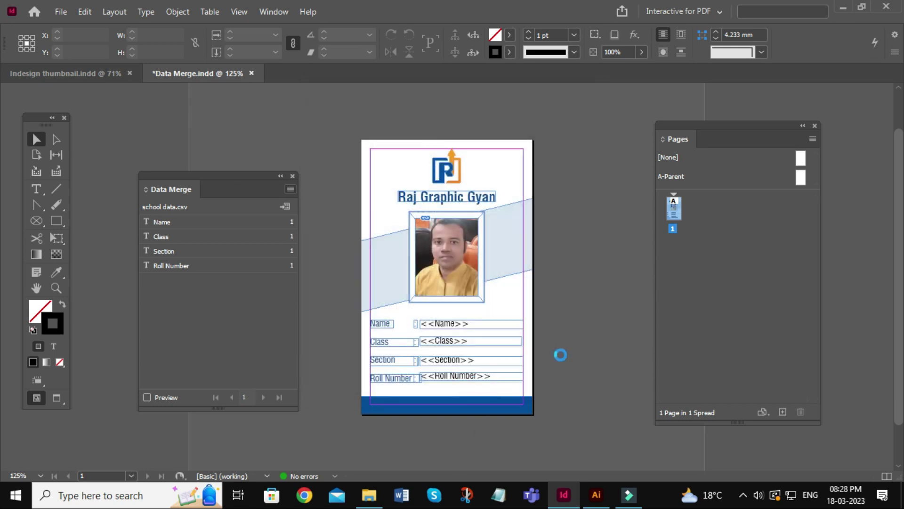
click(542, 264)
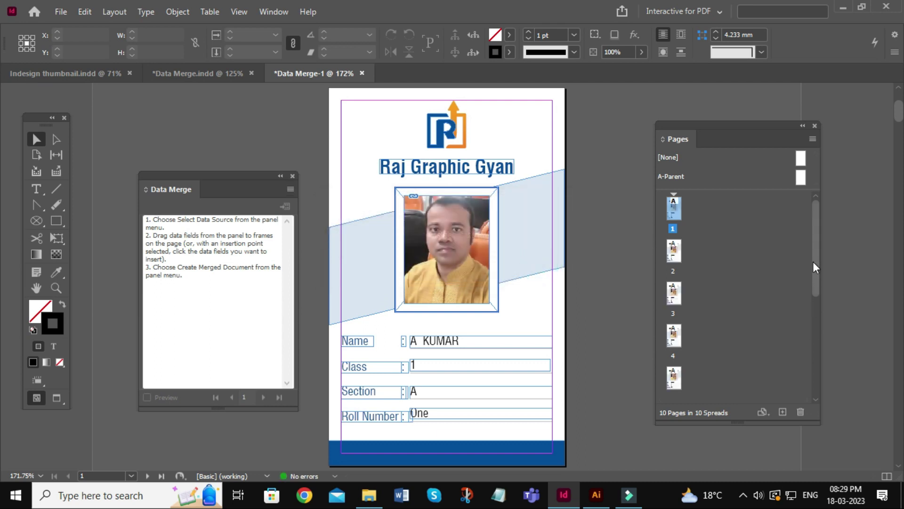
Close the Data Merge panel and zoom into the merged card in Preview mode.
mouse_move(815, 253)
mouse_down()
mouse_move(808, 245)
mouse_move(811, 396)
mouse_up()
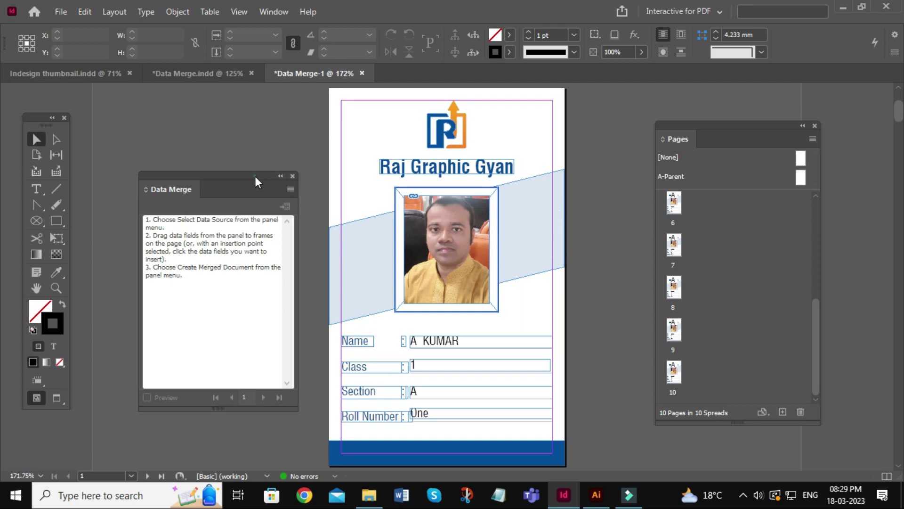
drag(292, 176, 221, 167)
click(220, 158)
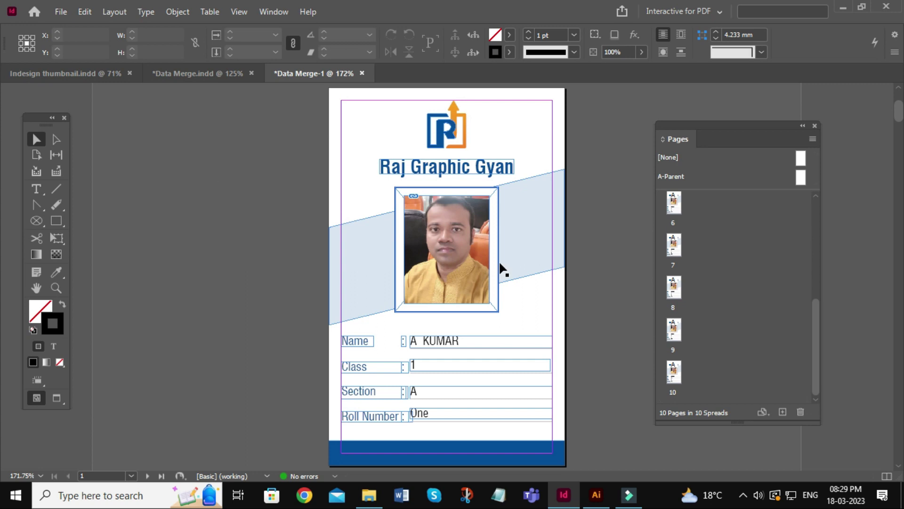
key(w)
key(ctrl+equal)
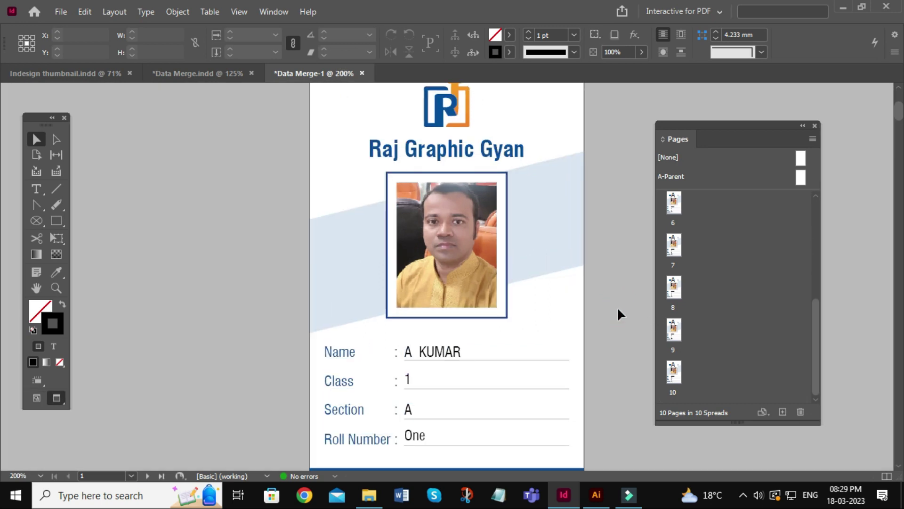
key(ctrl+equal)
key(ctrl+equal)
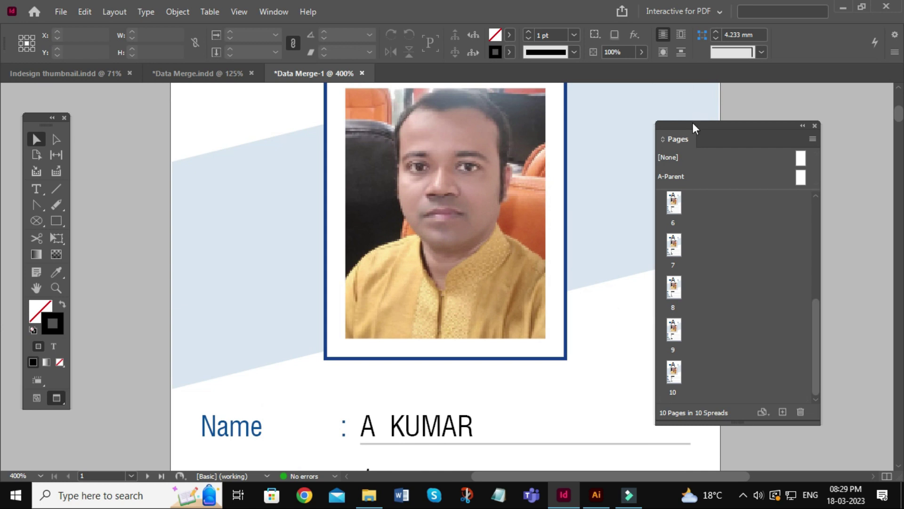
drag(693, 122, 793, 133)
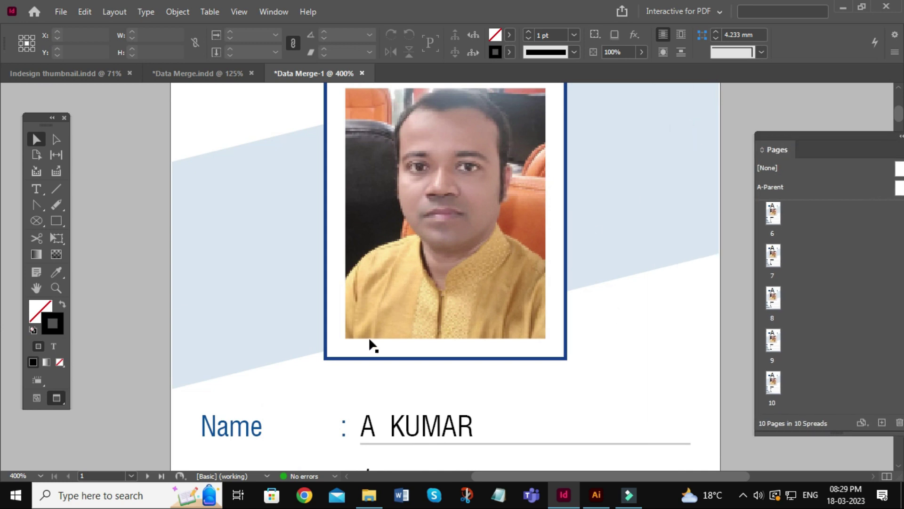
Scroll down through the merged student cards page by page.
scroll(369, 339, down, 3)
scroll(369, 339, down, 2)
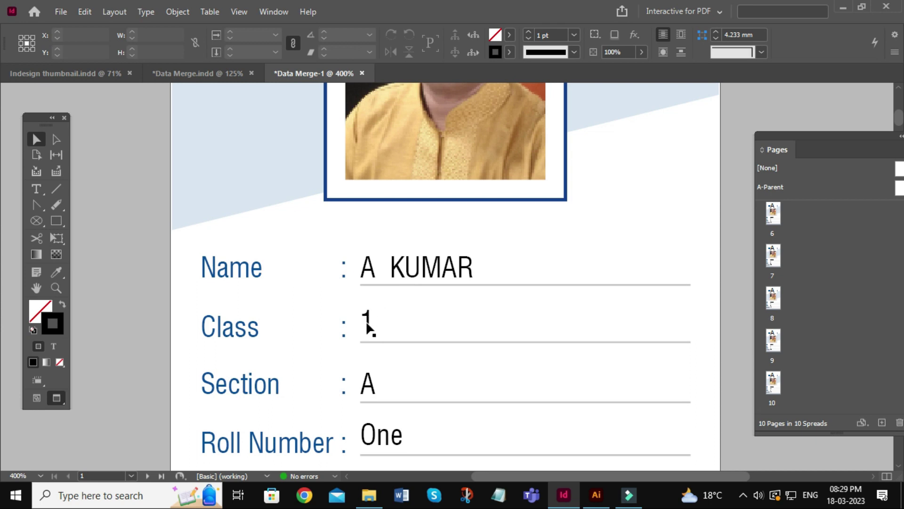
scroll(367, 377, down, 1)
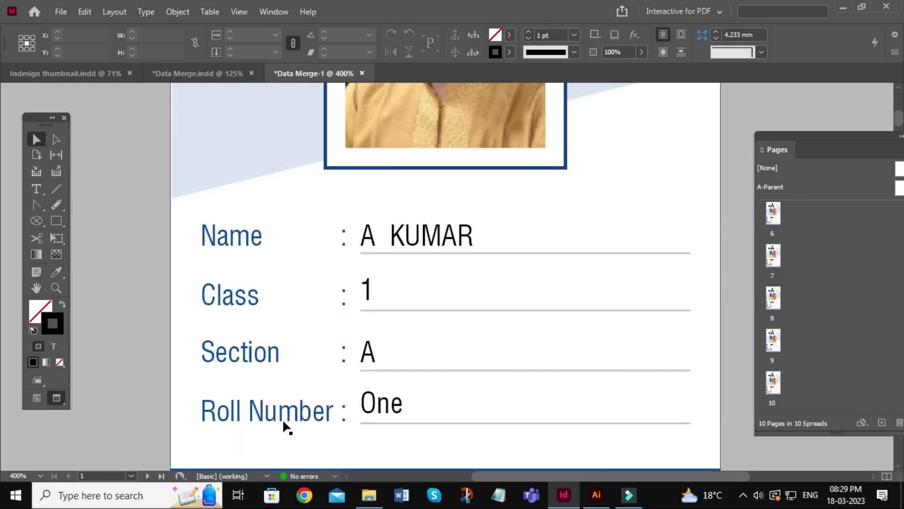
scroll(420, 426, down, 5)
scroll(421, 426, down, 5)
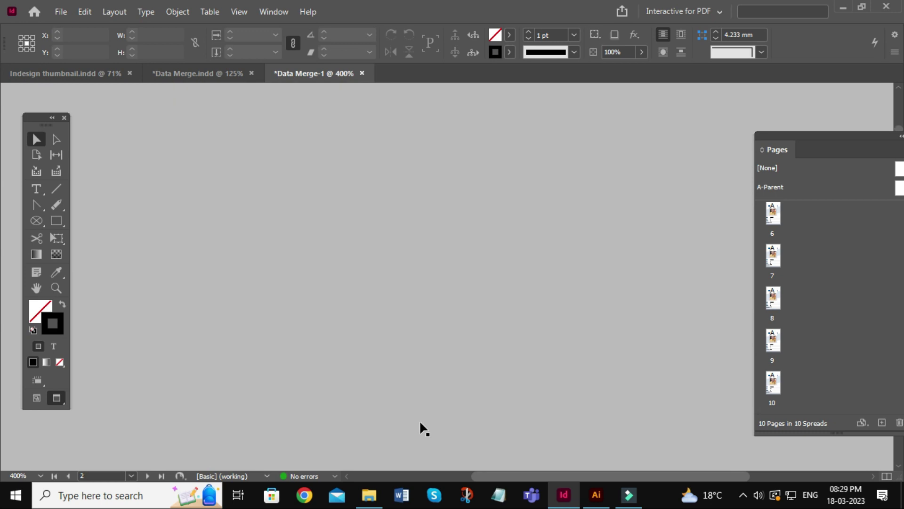
scroll(420, 426, down, 5)
scroll(421, 423, down, 8)
scroll(420, 423, down, 4)
scroll(420, 423, down, 5)
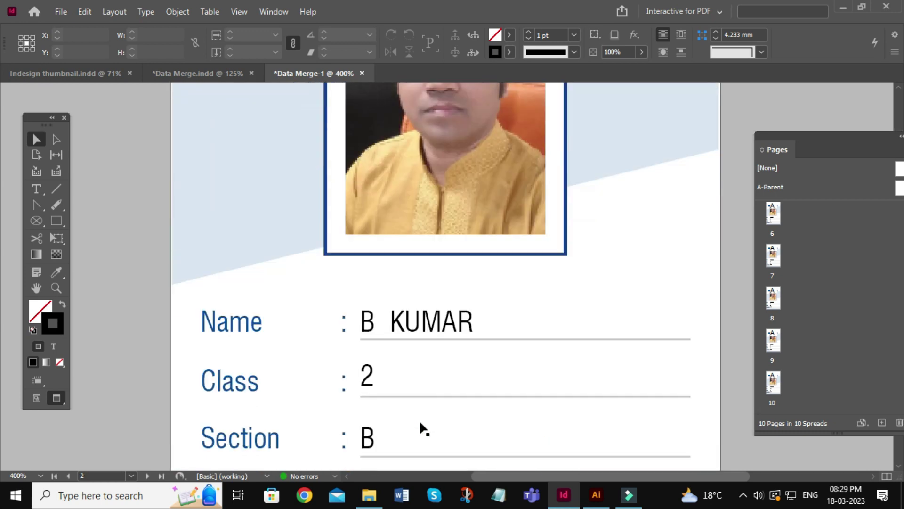
scroll(423, 382, down, 2)
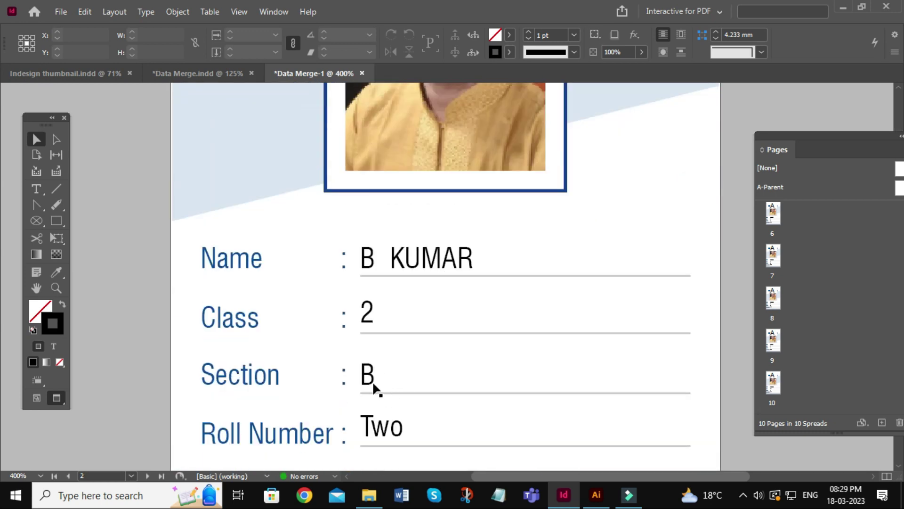
scroll(428, 381, down, 3)
scroll(497, 374, down, 1)
scroll(498, 377, down, 5)
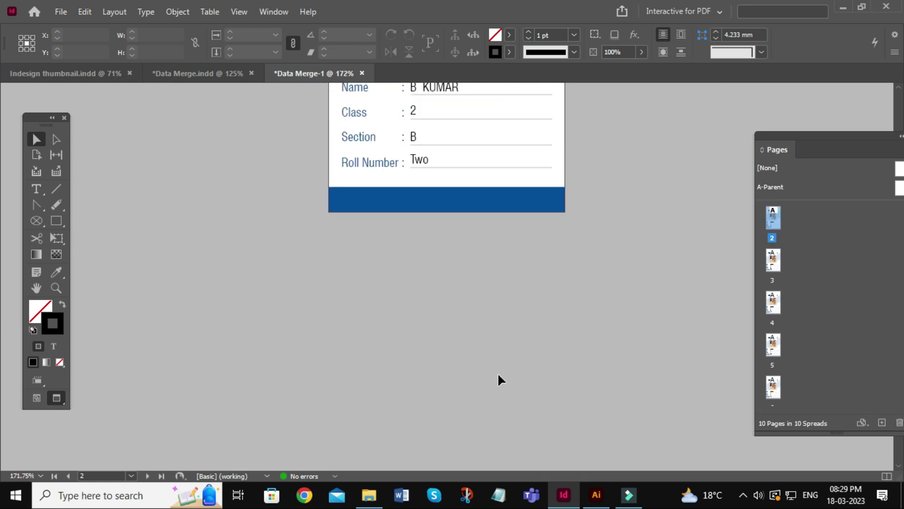
scroll(499, 375, down, 5)
scroll(499, 376, down, 7)
scroll(499, 375, down, 3)
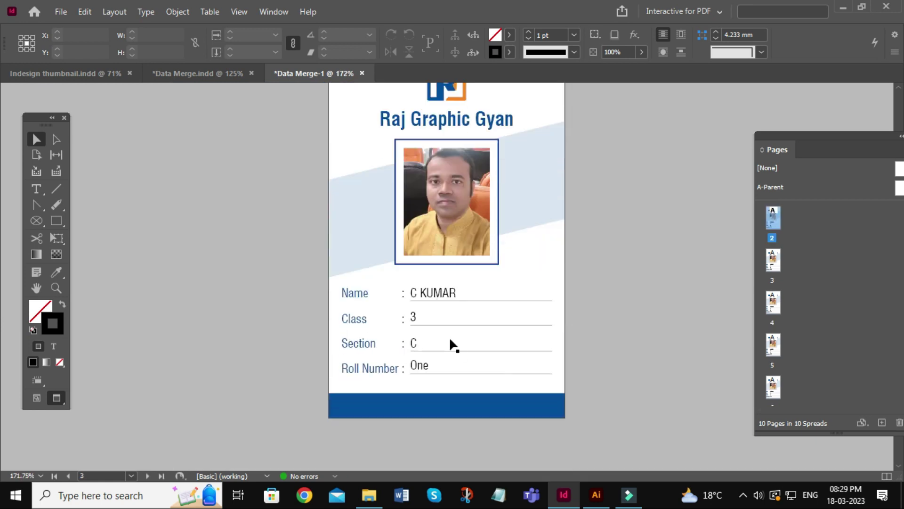
scroll(471, 367, down, 3)
scroll(505, 384, down, 4)
scroll(505, 384, down, 7)
scroll(455, 329, down, 3)
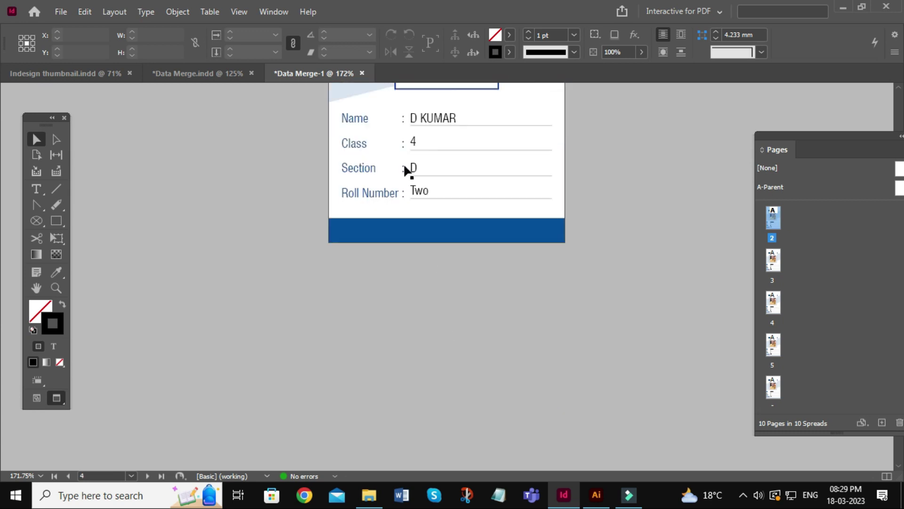
scroll(411, 248, down, 3)
scroll(411, 249, down, 5)
scroll(410, 249, down, 5)
scroll(410, 247, down, 5)
scroll(410, 248, down, 3)
scroll(411, 248, down, 5)
scroll(411, 249, down, 5)
scroll(411, 248, down, 5)
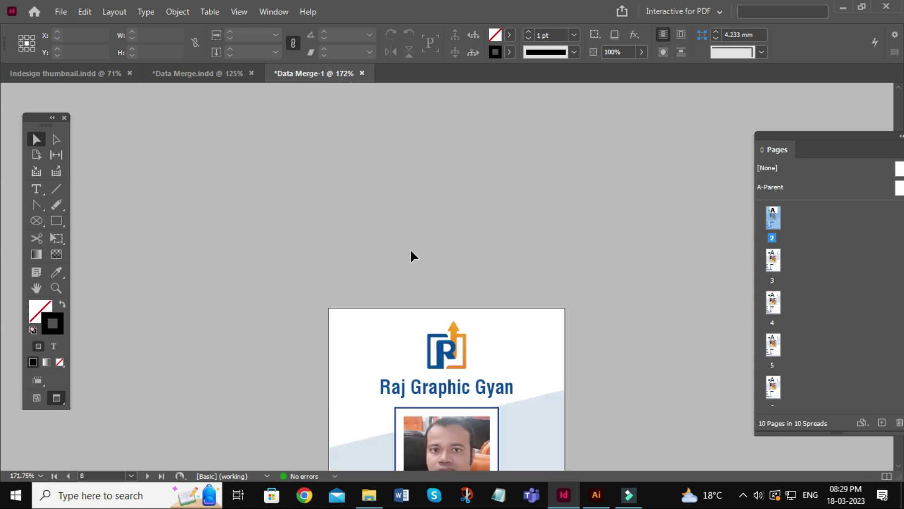
drag(841, 132, 766, 123)
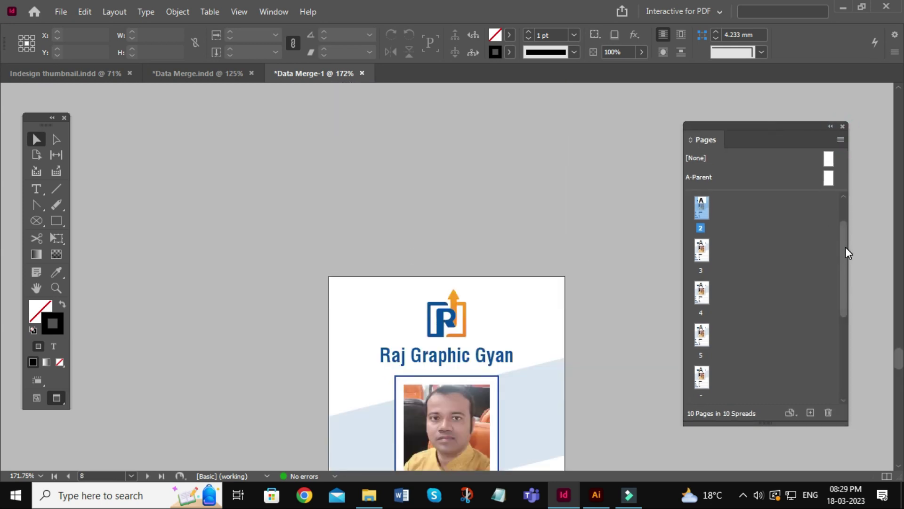
drag(846, 247, 845, 360)
double_click(711, 372)
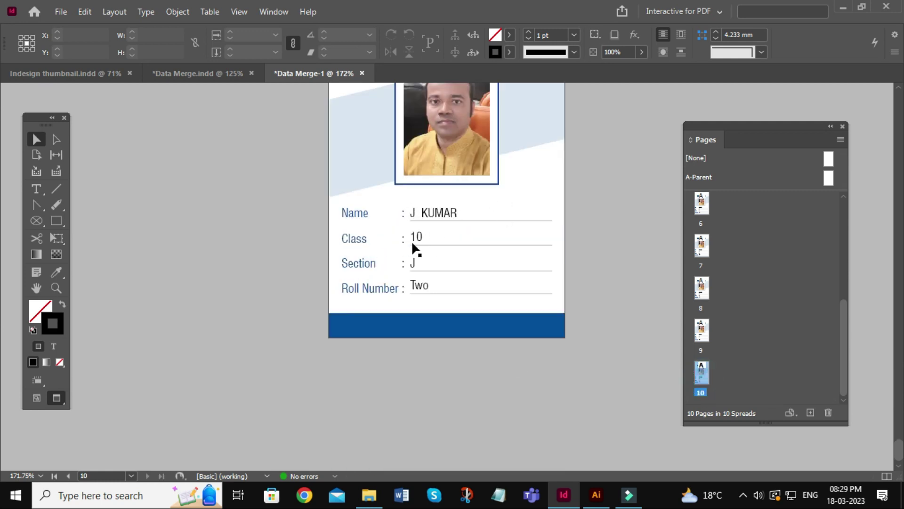
scroll(411, 241, up, 3)
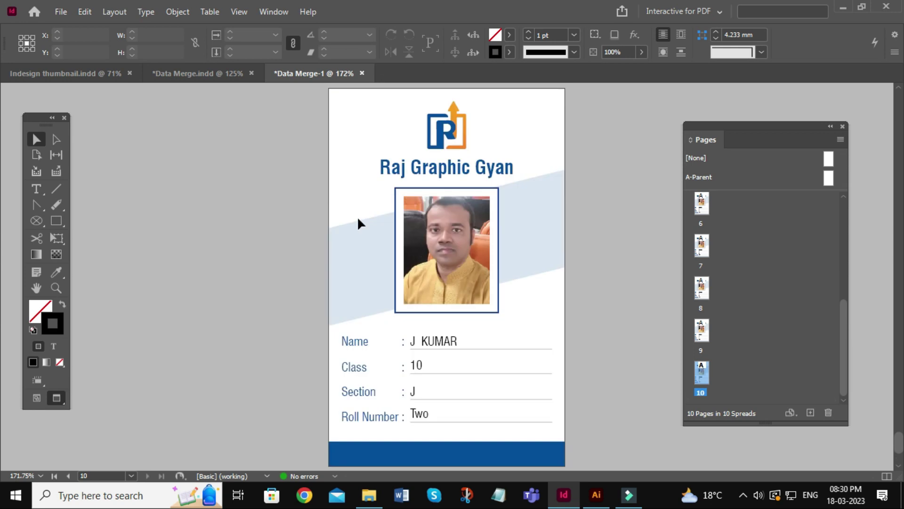
Fit the Data Merge template page in the window, then return to the merged document.
click(208, 74)
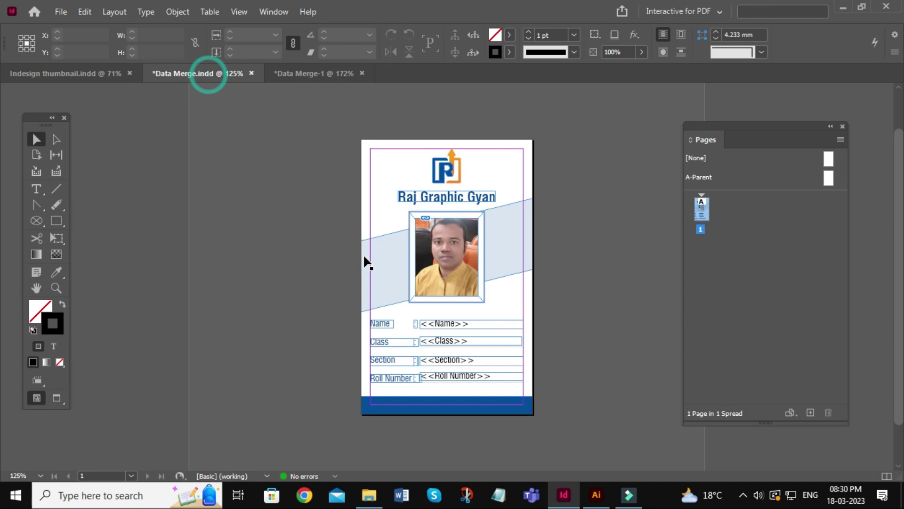
key(ctrl+0)
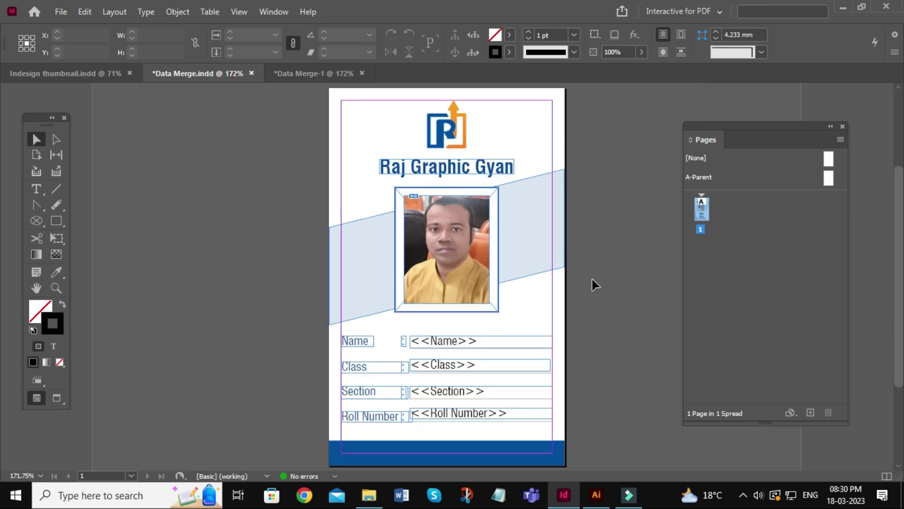
click(302, 72)
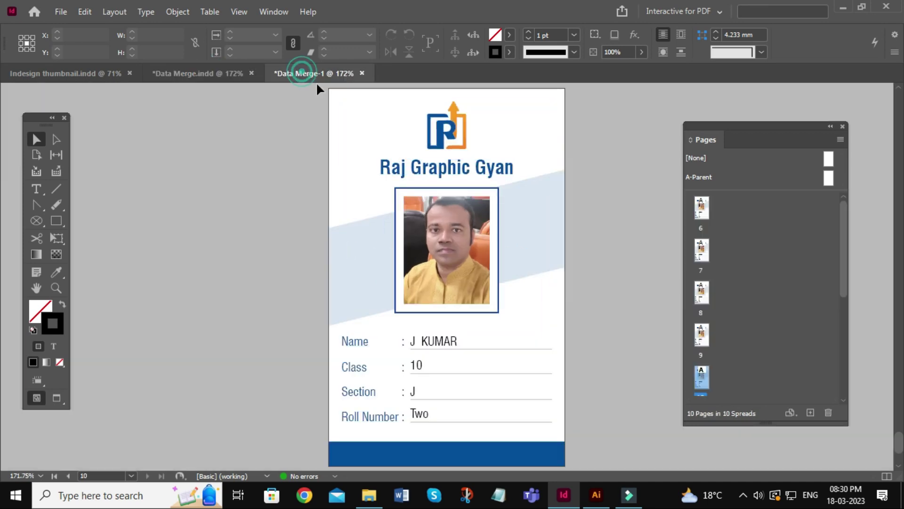
scroll(429, 141, up, 2)
scroll(429, 142, up, 4)
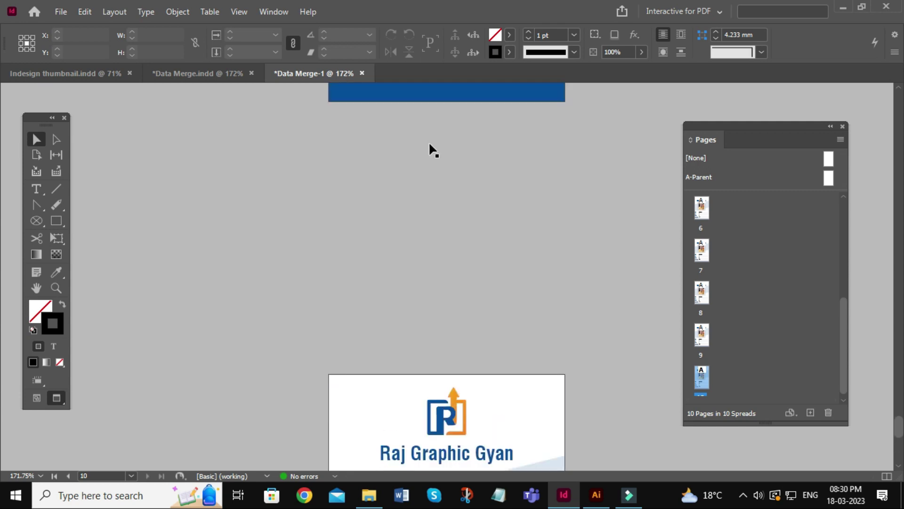
scroll(428, 141, up, 8)
scroll(428, 141, up, 4)
scroll(429, 150, up, 10)
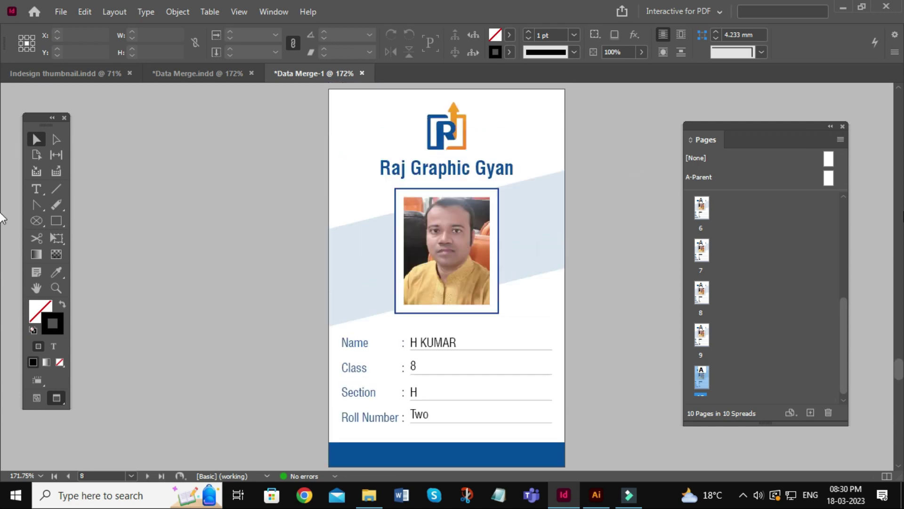
drag(899, 366, 899, 106)
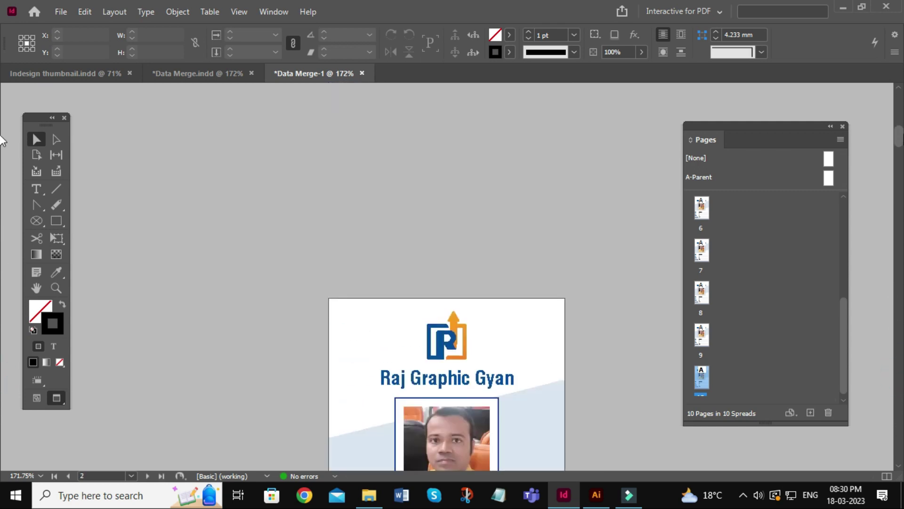
scroll(596, 268, down, 3)
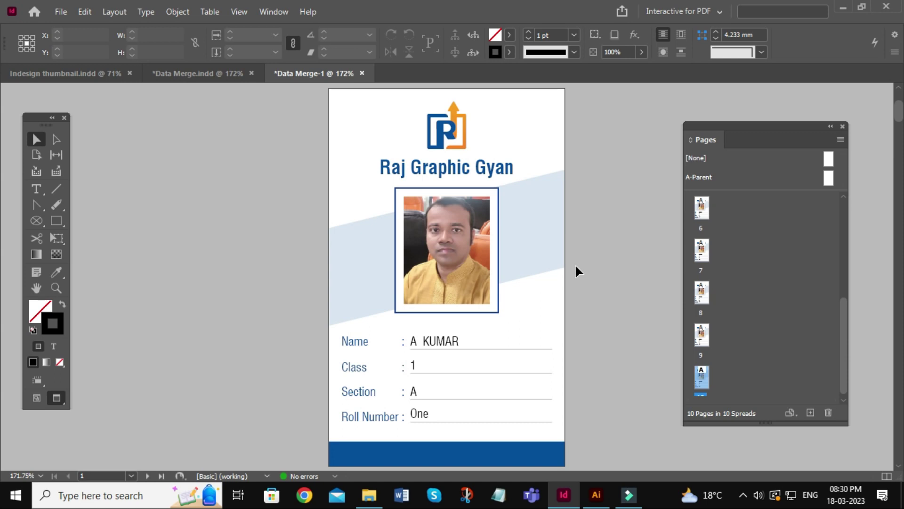
click(73, 74)
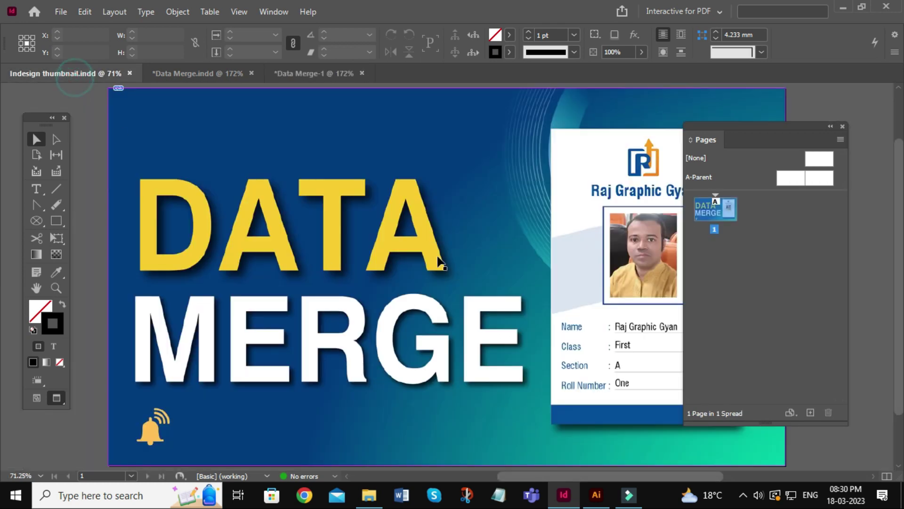
drag(737, 137, 850, 183)
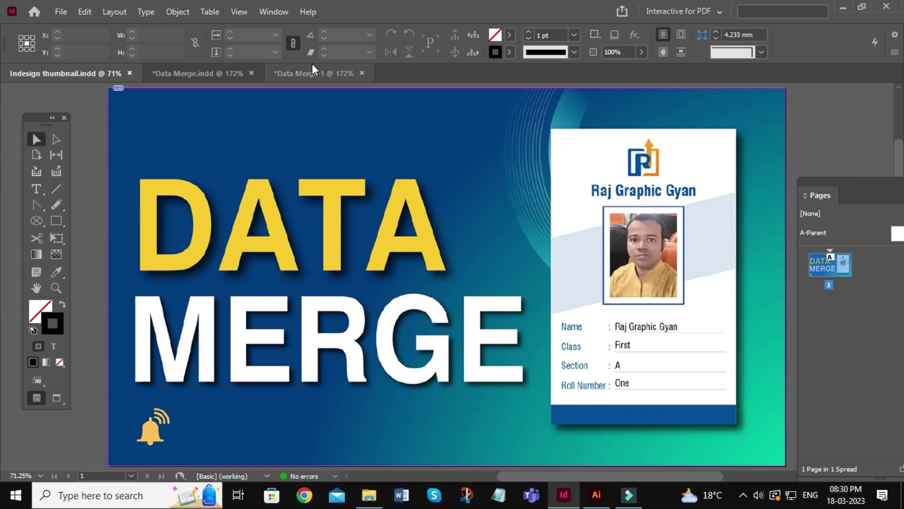
click(291, 73)
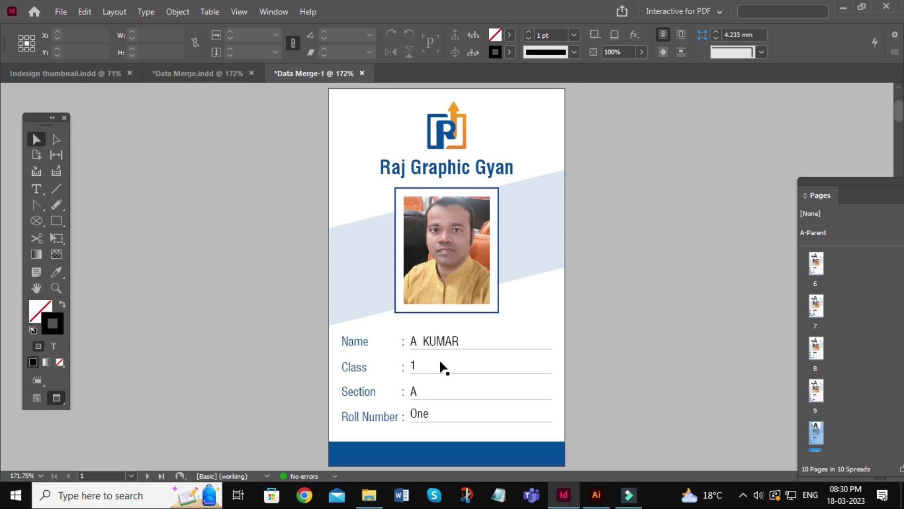
click(208, 75)
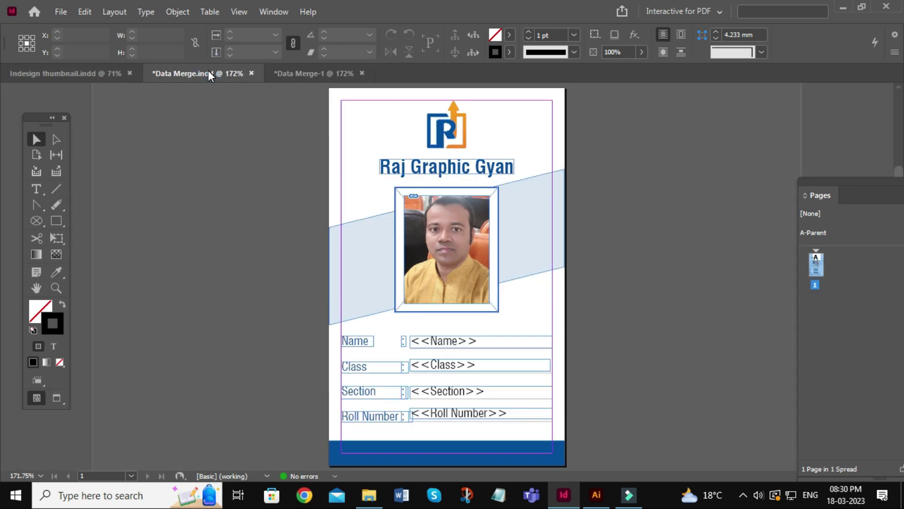
click(73, 75)
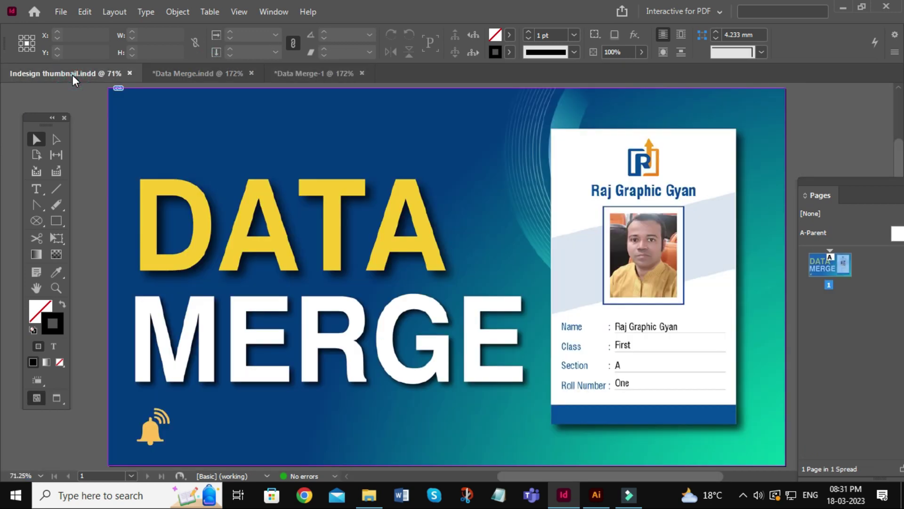